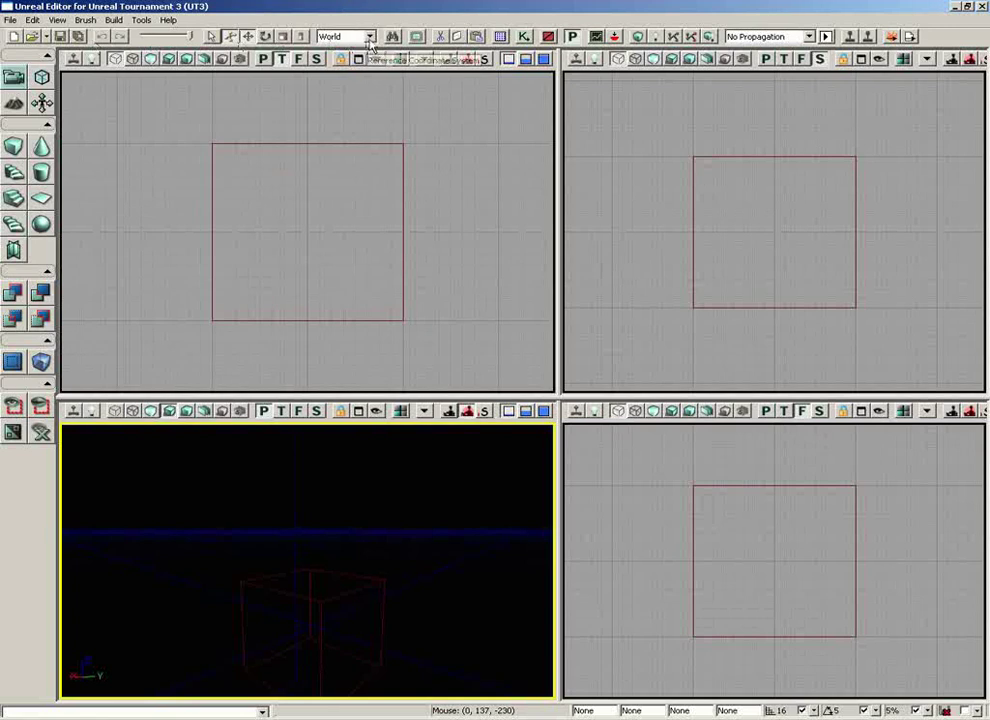
{"action": "left_click", "coordinate": [369, 37]}
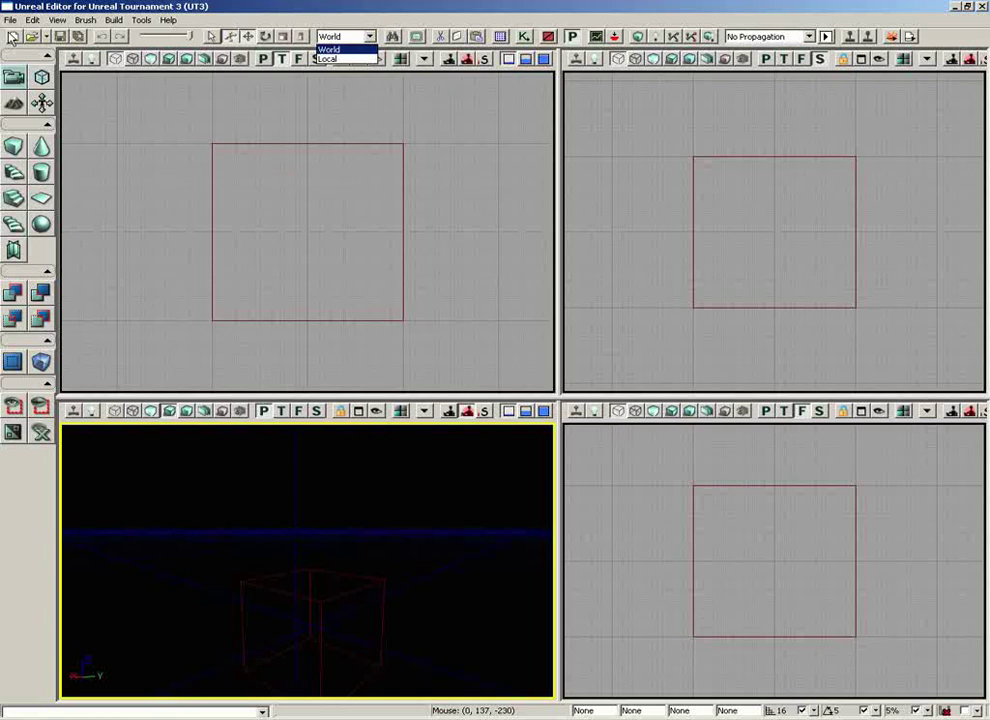
{"action": "left_click", "coordinate": [13, 38]}
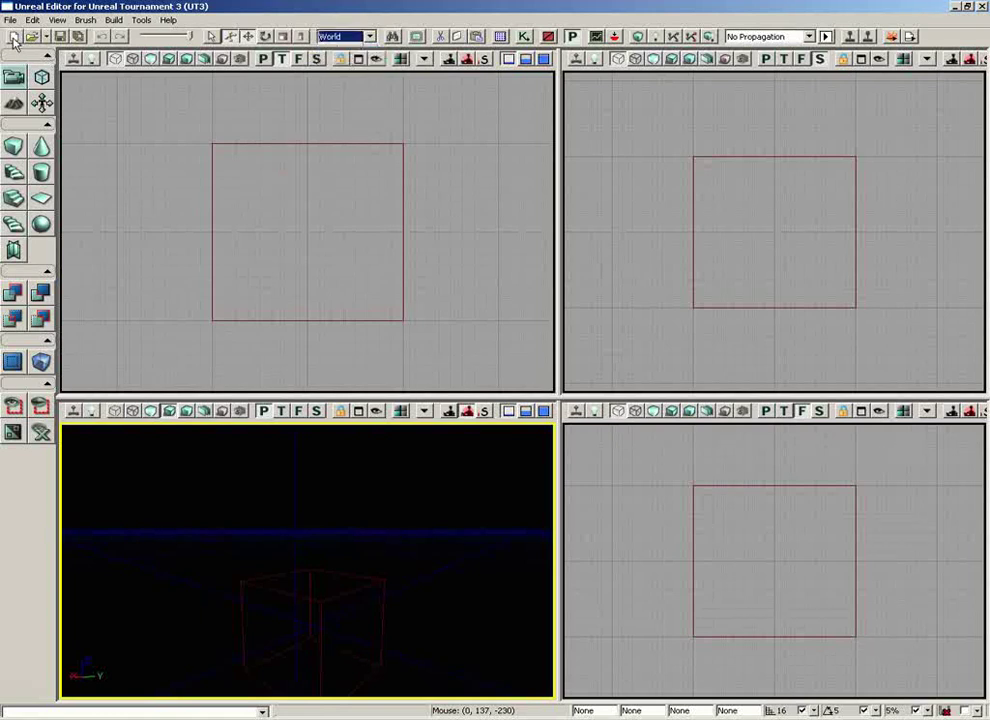
{"action": "left_click", "coordinate": [13, 37]}
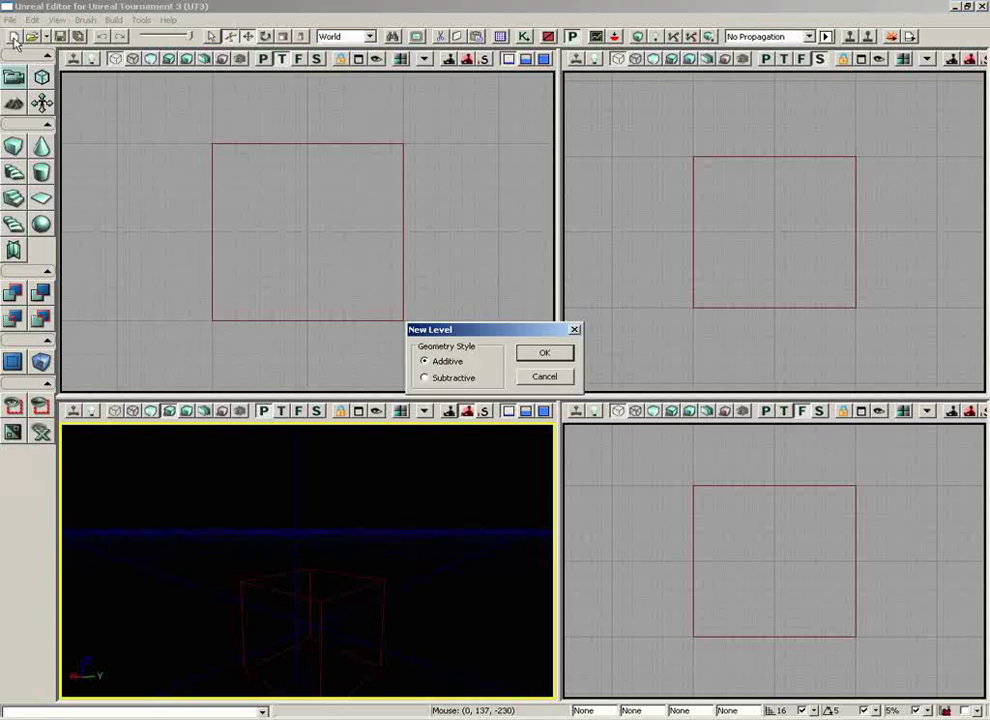
{"action": "left_click", "coordinate": [545, 378]}
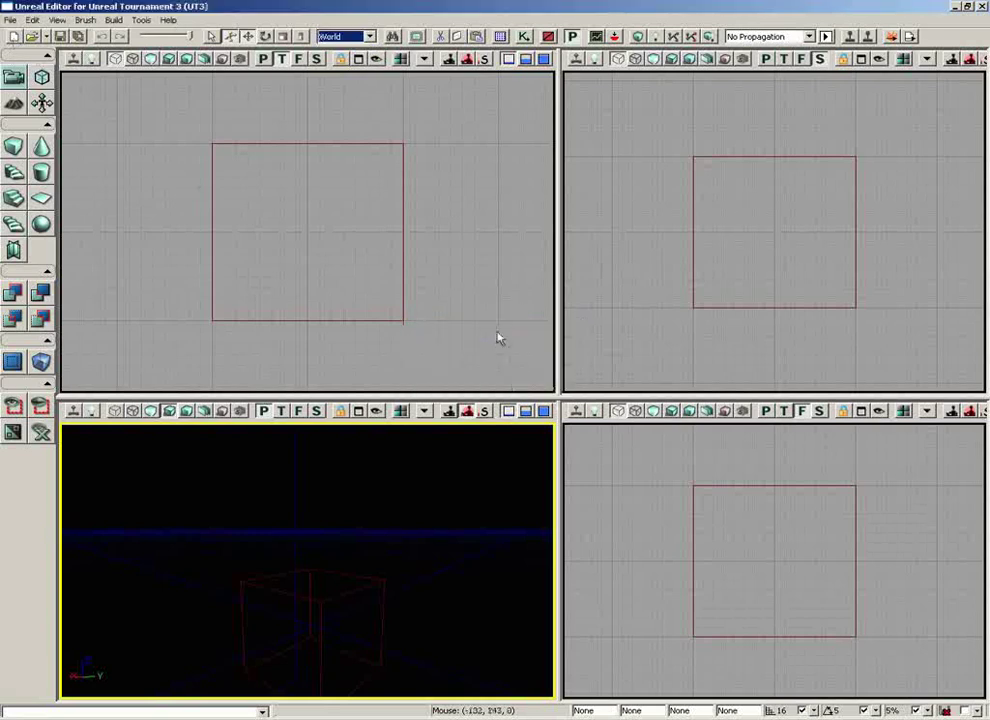
{"action": "left_click", "coordinate": [45, 37]}
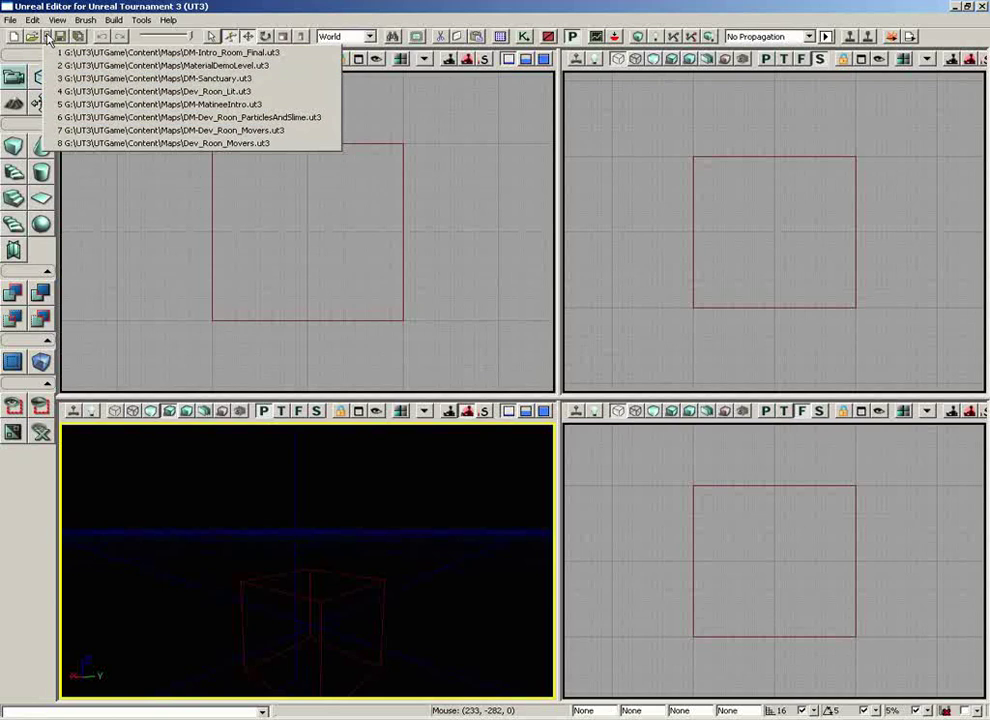
{"action": "left_click", "coordinate": [12, 20]}
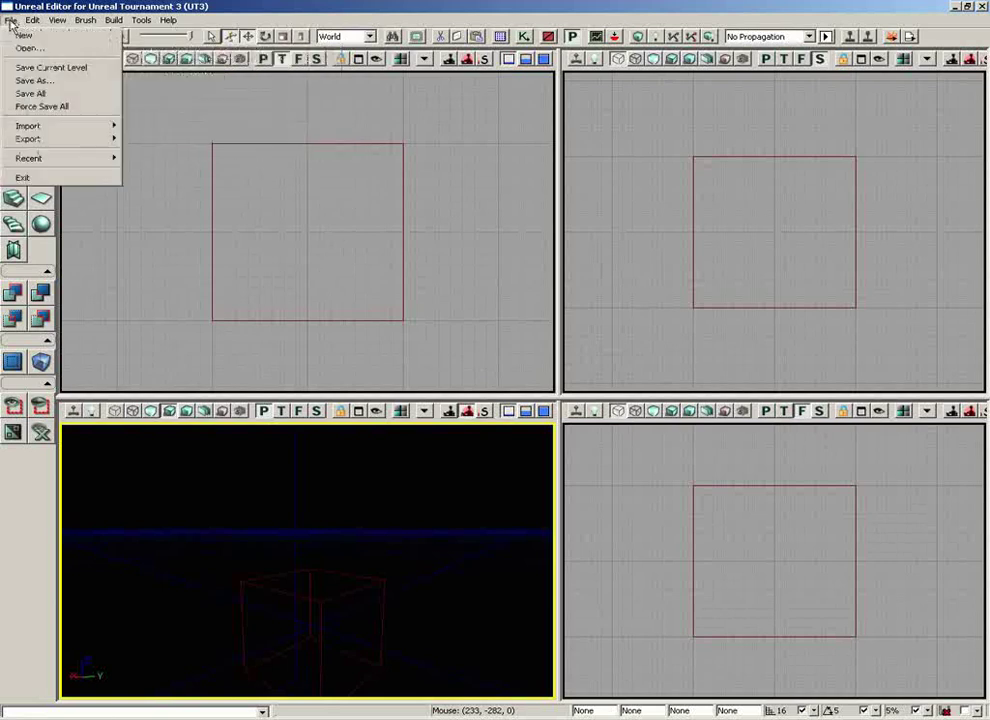
{"action": "left_click", "coordinate": [189, 18]}
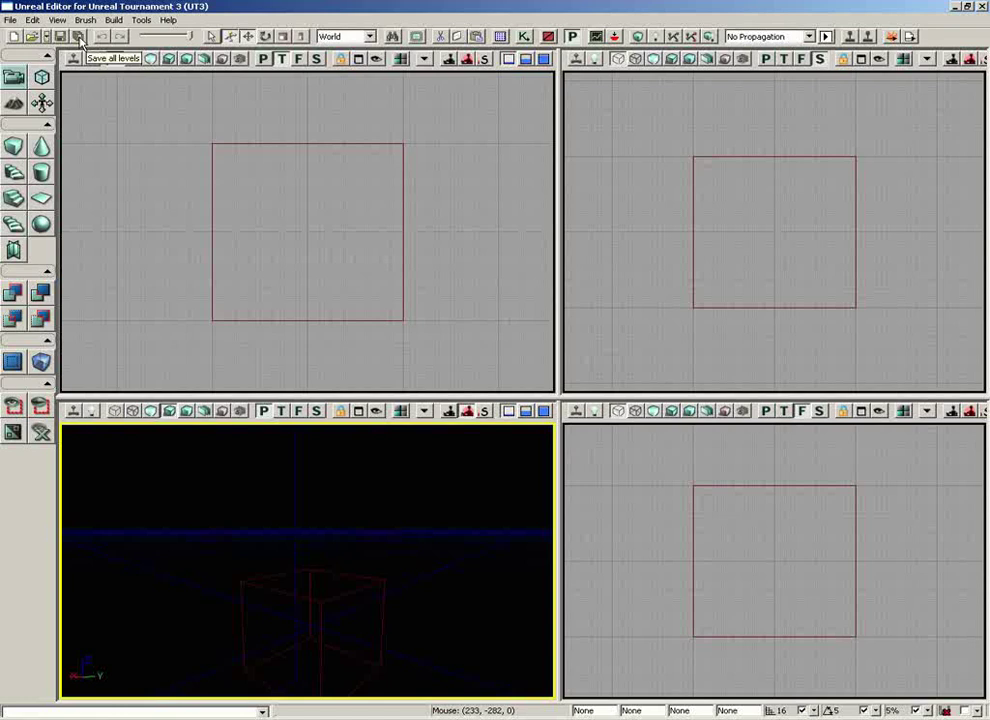
{"action": "left_click", "coordinate": [79, 37]}
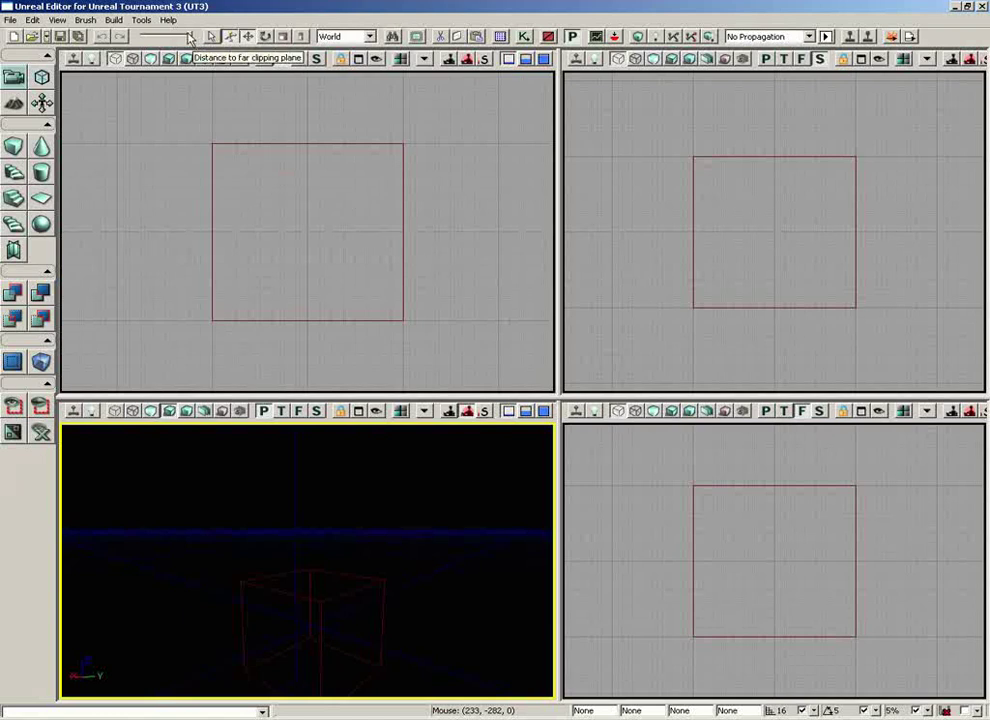
Step: Open the recent map DM-Intro_Room_Final.ut3 without saving the changes to the untitled level
{"action": "left_click", "coordinate": [46, 37]}
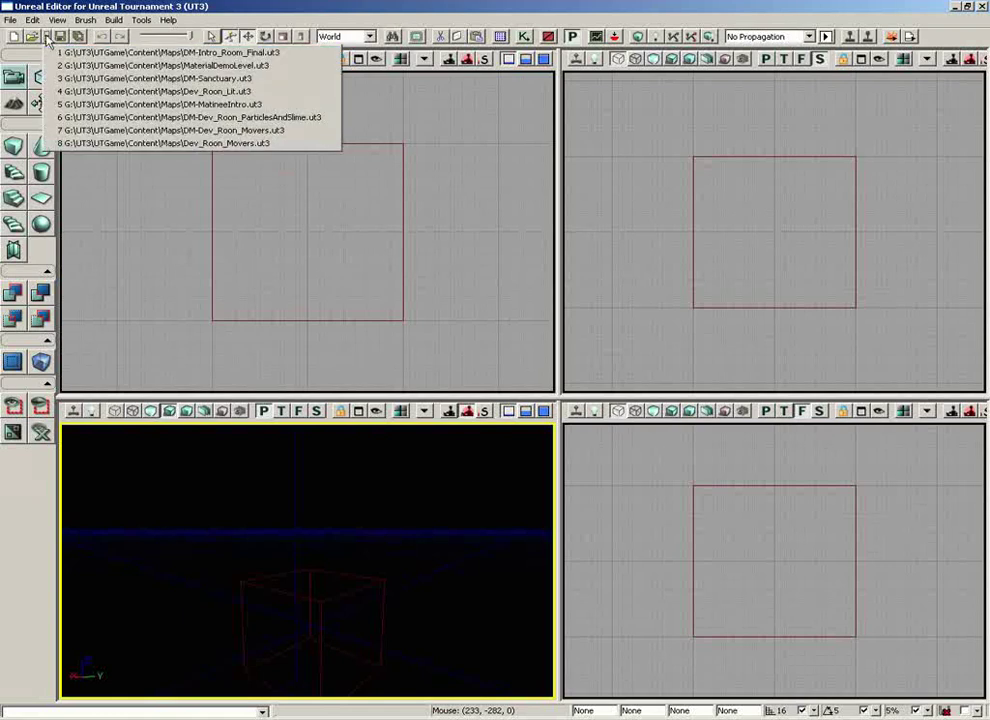
{"action": "left_click", "coordinate": [84, 54]}
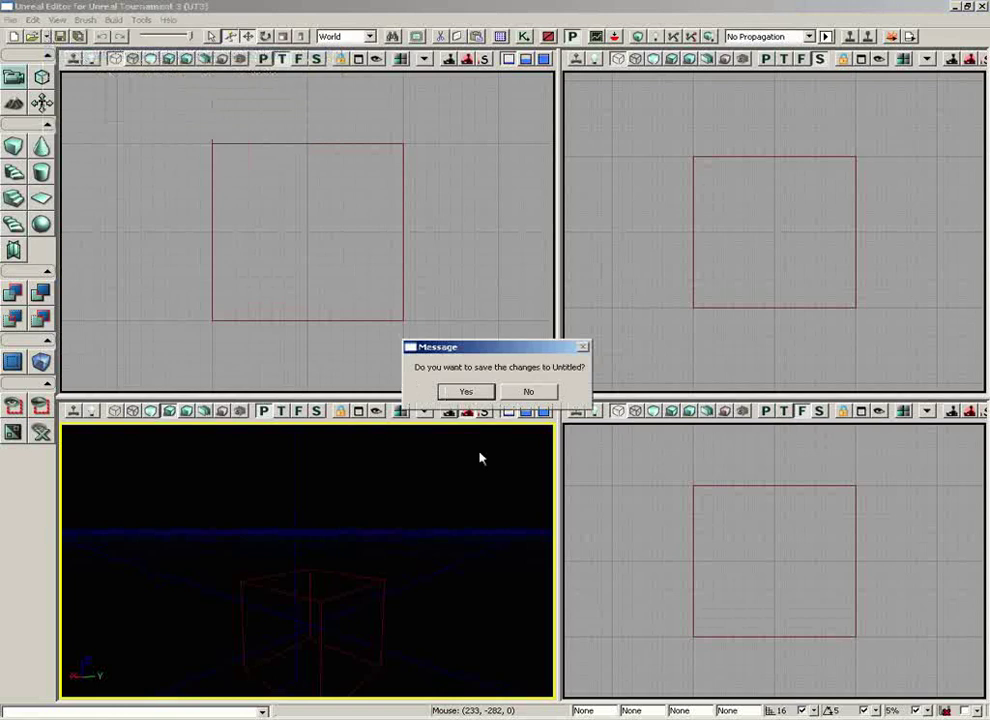
{"action": "left_click", "coordinate": [528, 391]}
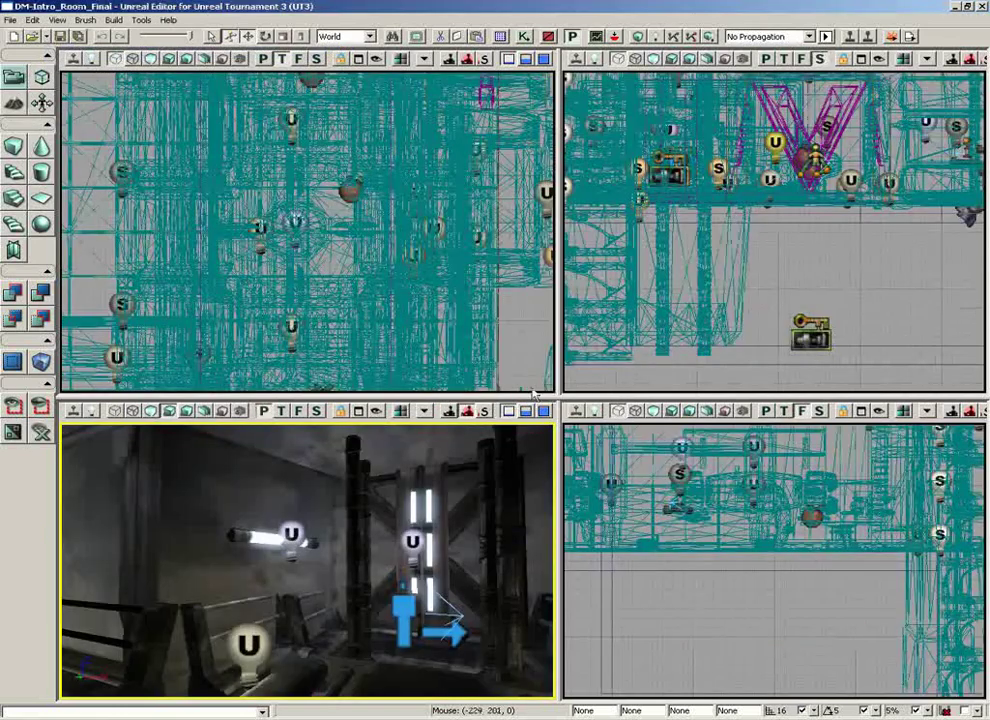
Step: Shorten the far clipping plane distance so the room's far end is cut off, and maximize the perspective viewport
{"action": "left_click_drag", "start_coordinate": [348, 545], "coordinate": [183, 671]}
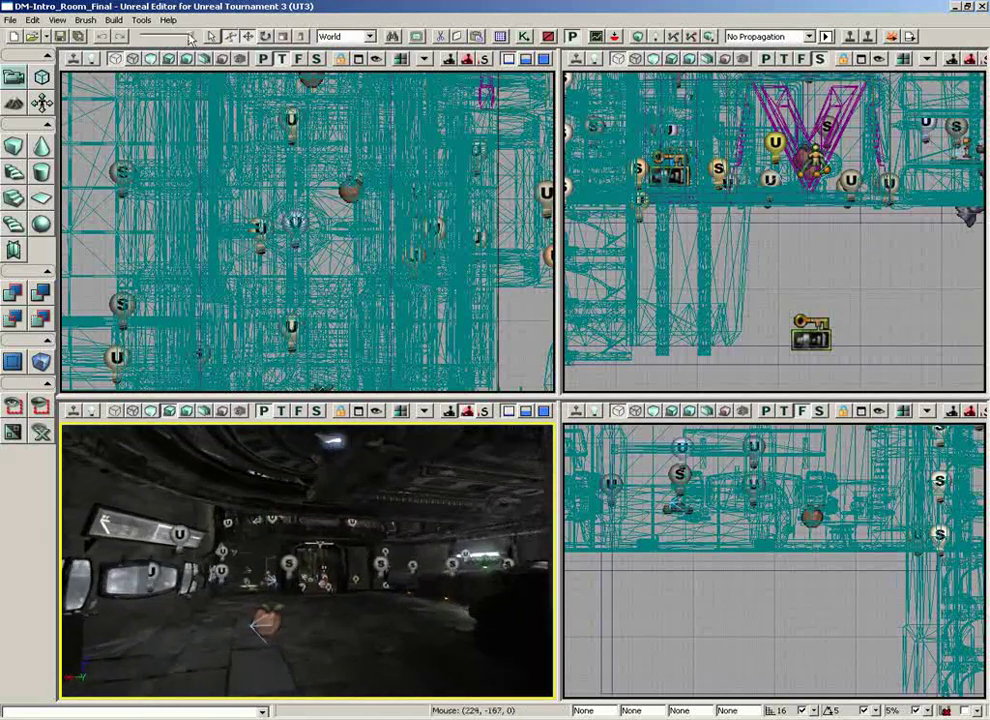
{"action": "left_click_drag", "start_coordinate": [190, 38], "coordinate": [110, 39]}
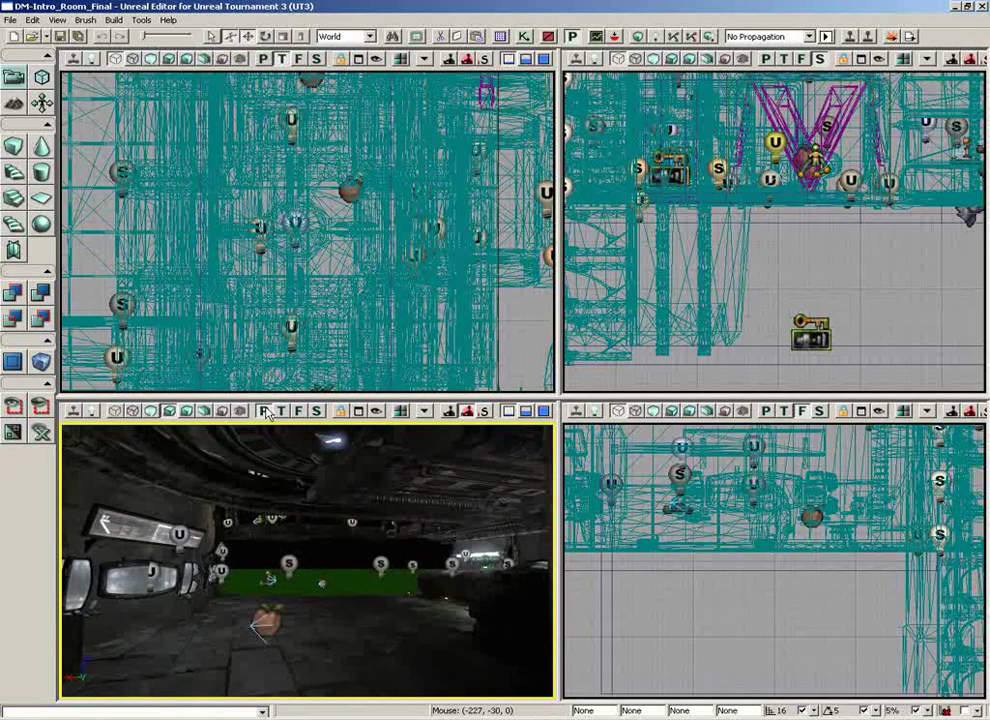
{"action": "left_click", "coordinate": [359, 411]}
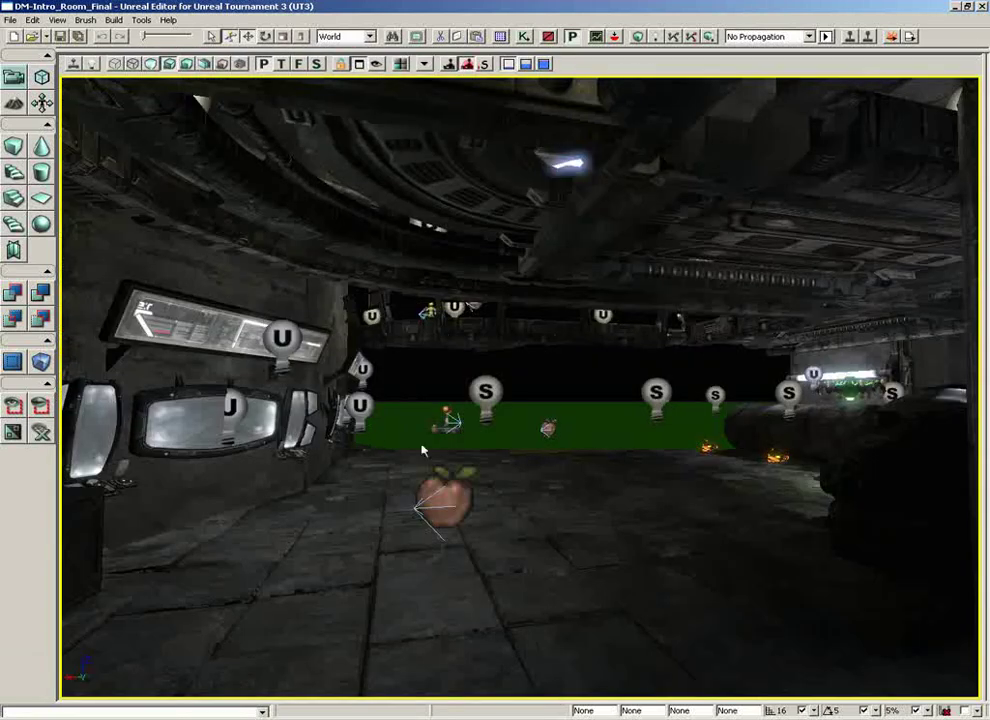
Step: Extend the far clipping plane distance back to its maximum
{"action": "left_click_drag", "start_coordinate": [624, 480], "coordinate": [504, 348]}
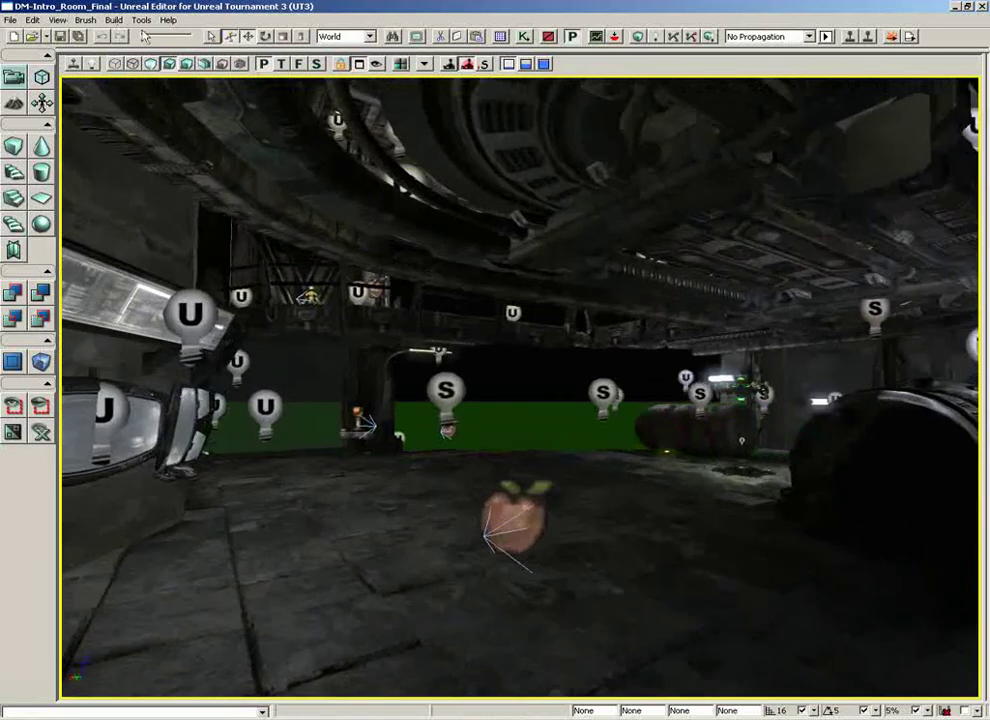
{"action": "left_click_drag", "start_coordinate": [145, 36], "coordinate": [191, 37]}
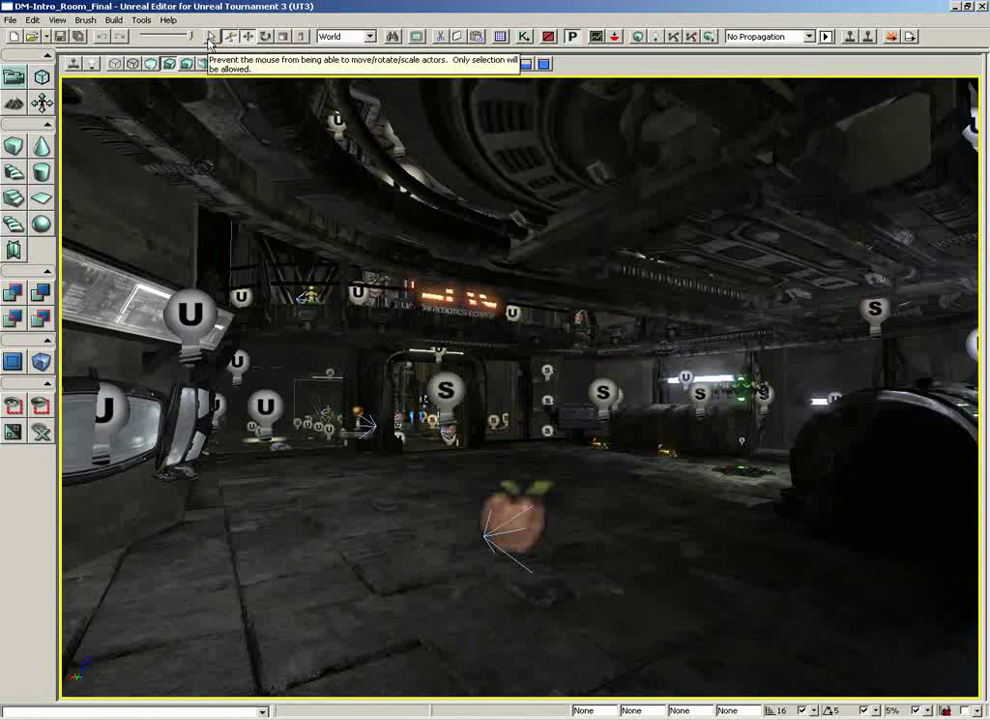
Step: In selection-only mode, select the large S point light, try to move it by its widget, and reselect it
{"action": "left_click_drag", "start_coordinate": [304, 324], "coordinate": [333, 280]}
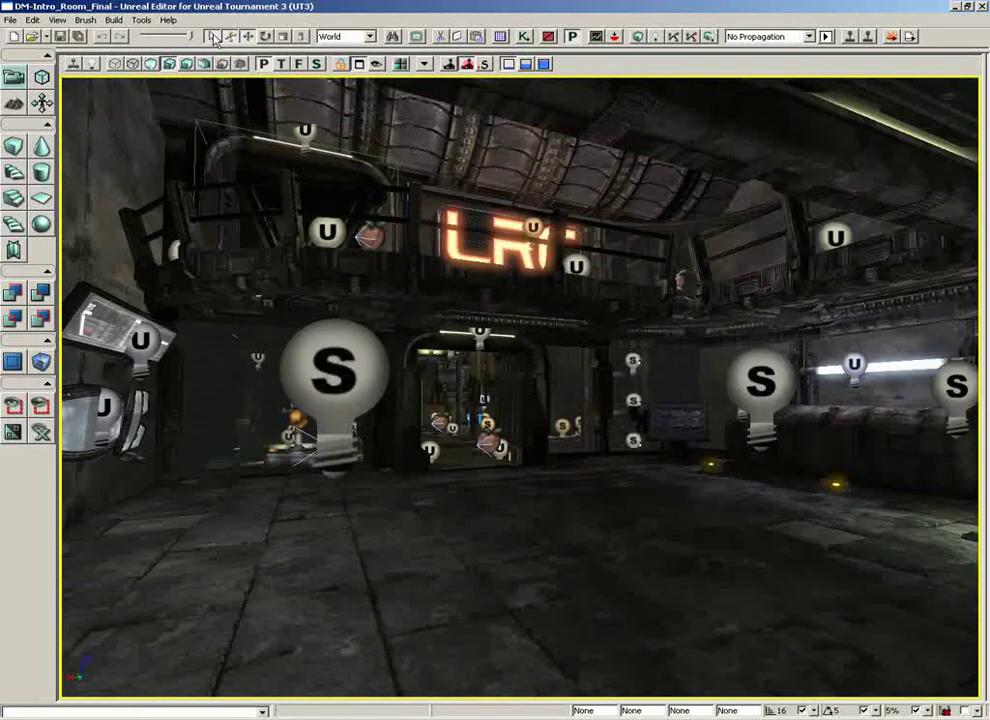
{"action": "left_click", "coordinate": [345, 341]}
{"action": "left_click_drag", "start_coordinate": [340, 330], "coordinate": [350, 440]}
{"action": "middle_click_drag", "start_coordinate": [350, 440], "coordinate": [631, 455]}
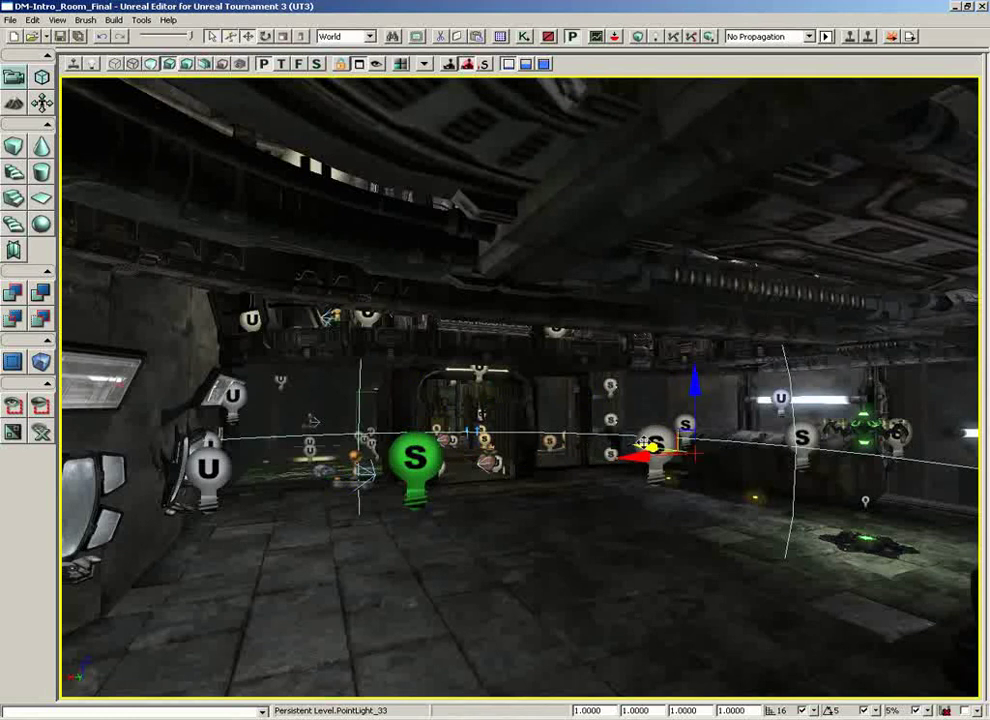
{"action": "middle_click_drag", "start_coordinate": [694, 450], "coordinate": [522, 432]}
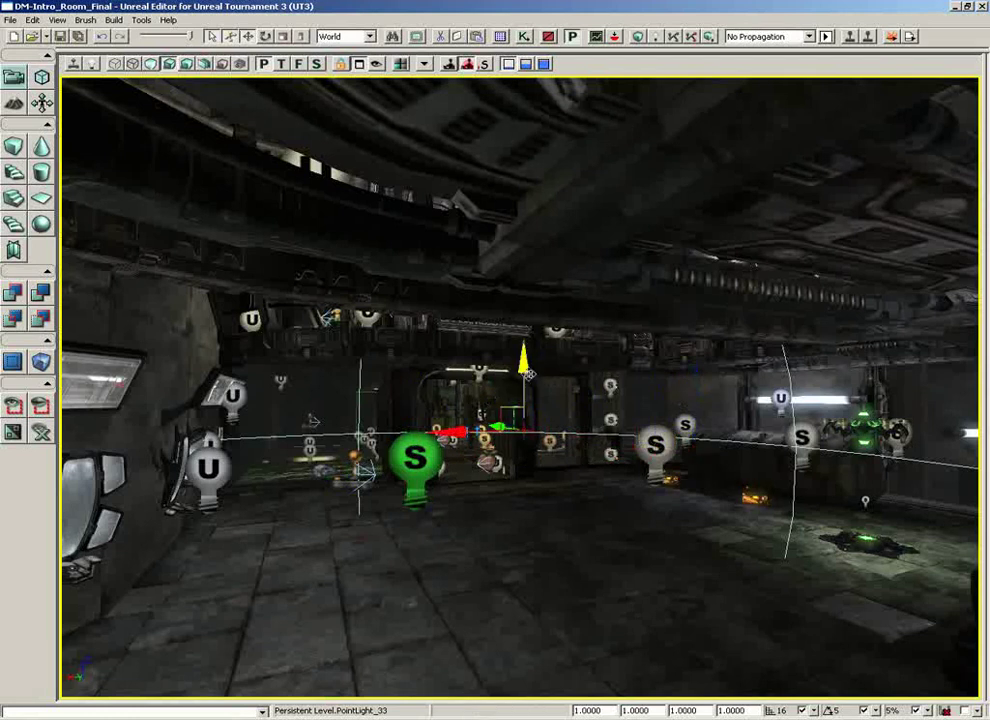
{"action": "middle_click_drag", "start_coordinate": [527, 379], "coordinate": [523, 94]}
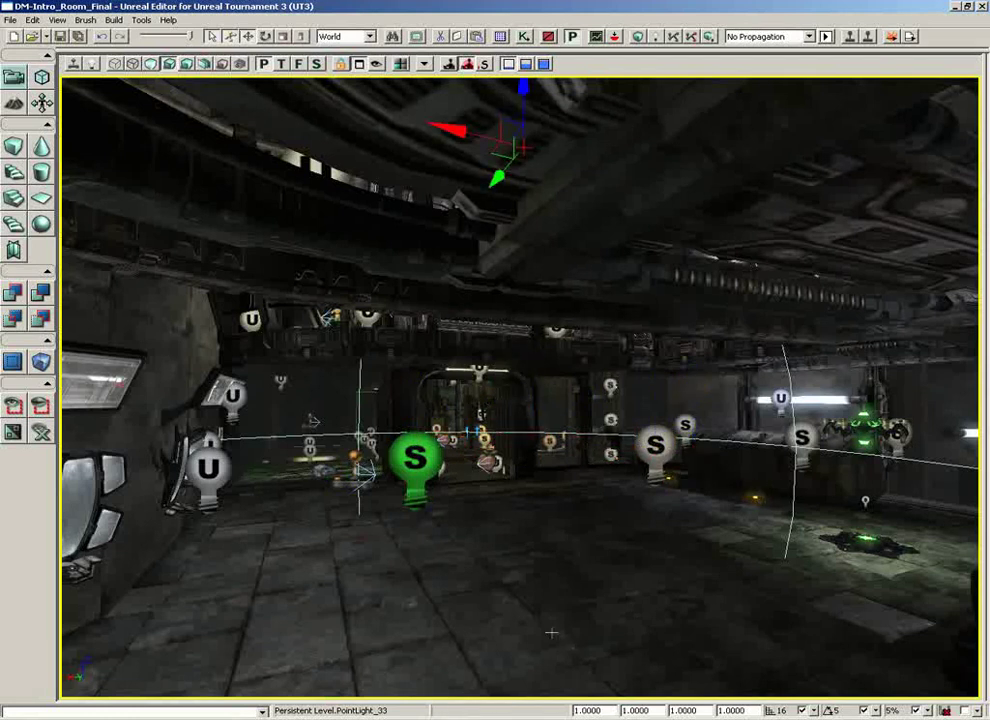
{"action": "left_click", "coordinate": [415, 459]}
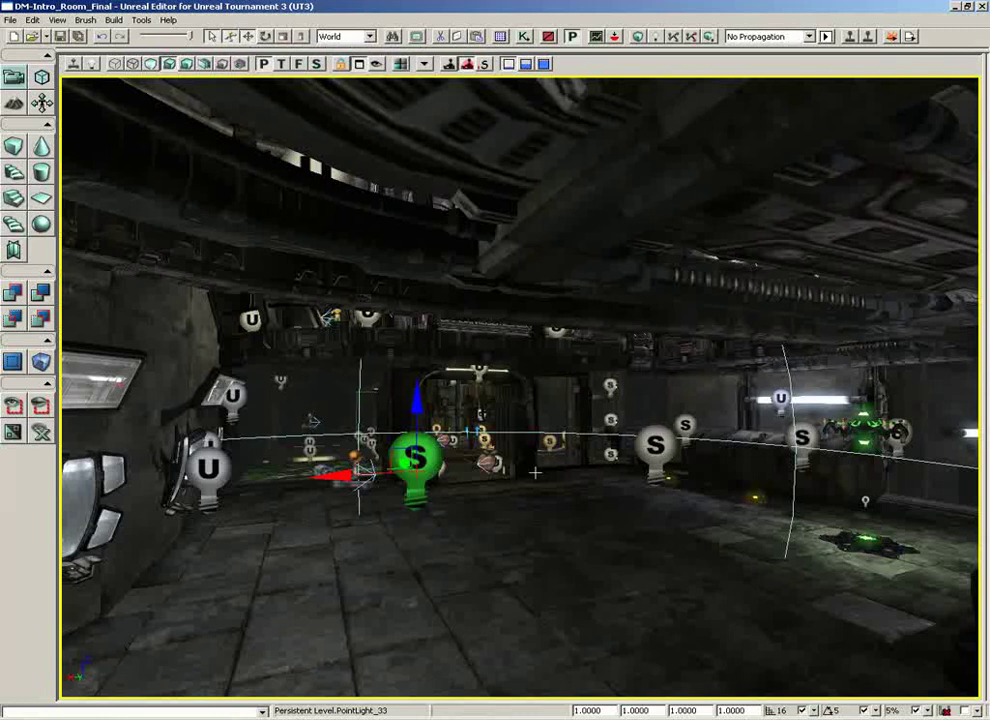
Step: Try again to move the selected point light in selection-only mode, and toggle the transform widget off and back on
{"action": "left_click_drag", "start_coordinate": [604, 490], "coordinate": [608, 527]}
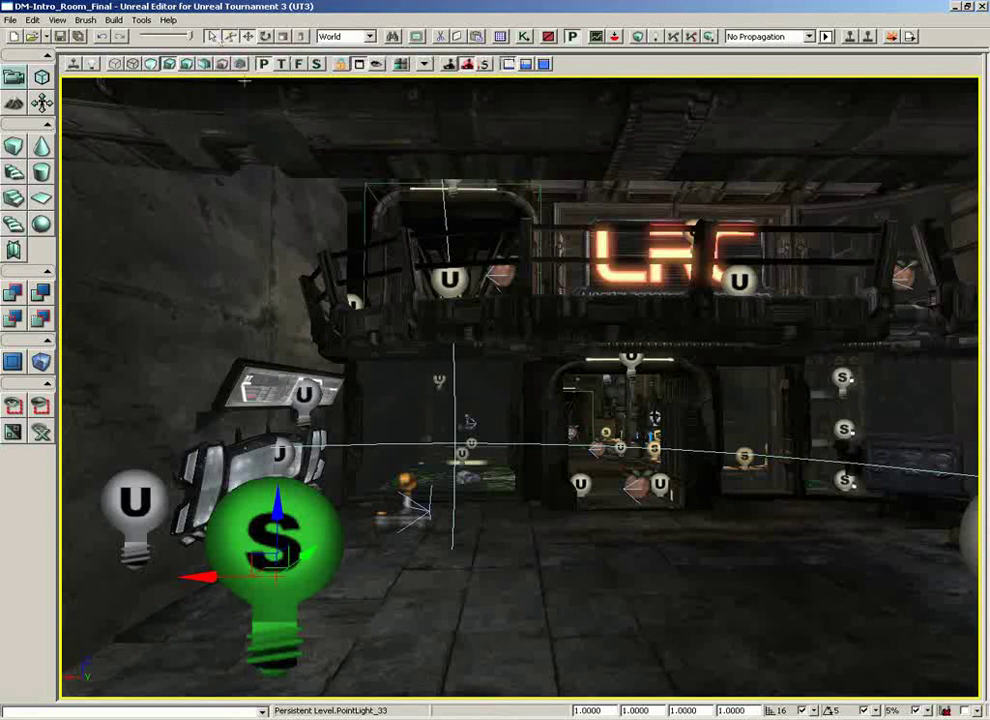
{"action": "left_click_drag", "start_coordinate": [406, 490], "coordinate": [407, 620]}
{"action": "left_click_drag", "start_coordinate": [285, 522], "coordinate": [403, 466]}
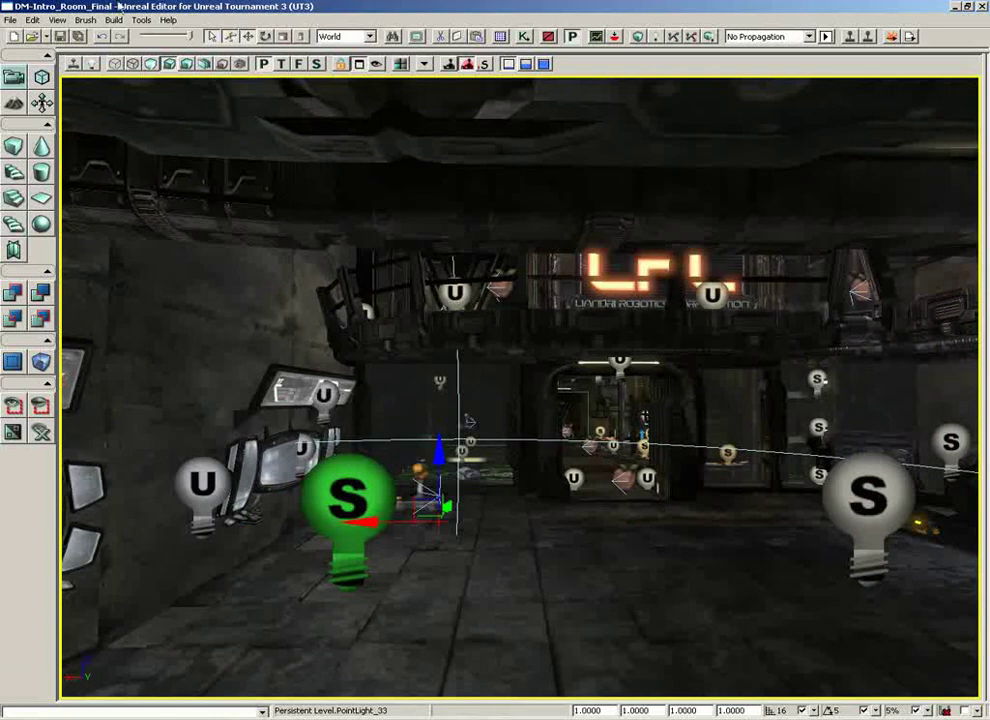
{"action": "left_click", "coordinate": [229, 37]}
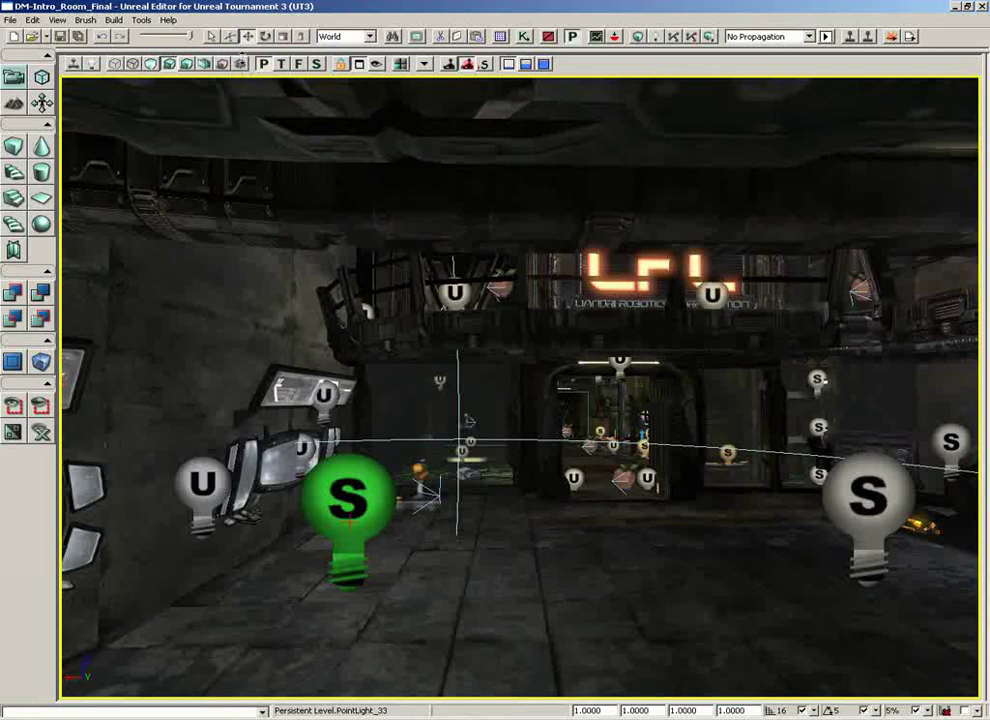
{"action": "left_click", "coordinate": [231, 37]}
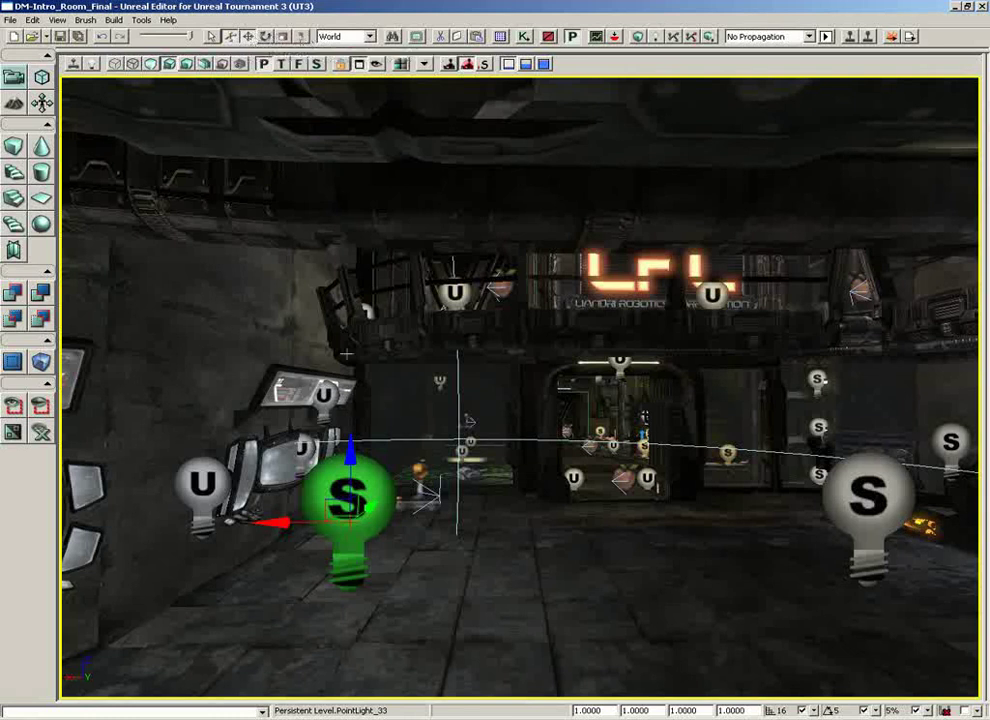
Step: Switch the selected point light's widget through rotation and uniform scaling to non-uniform scaling
{"action": "left_click", "coordinate": [265, 37]}
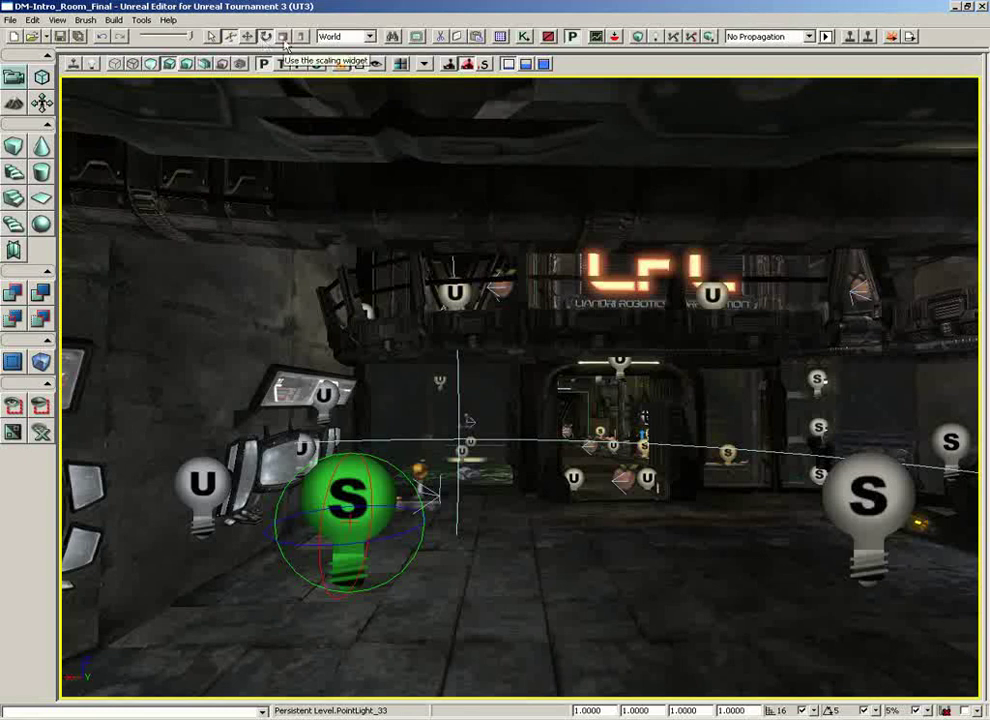
{"action": "left_click", "coordinate": [283, 37]}
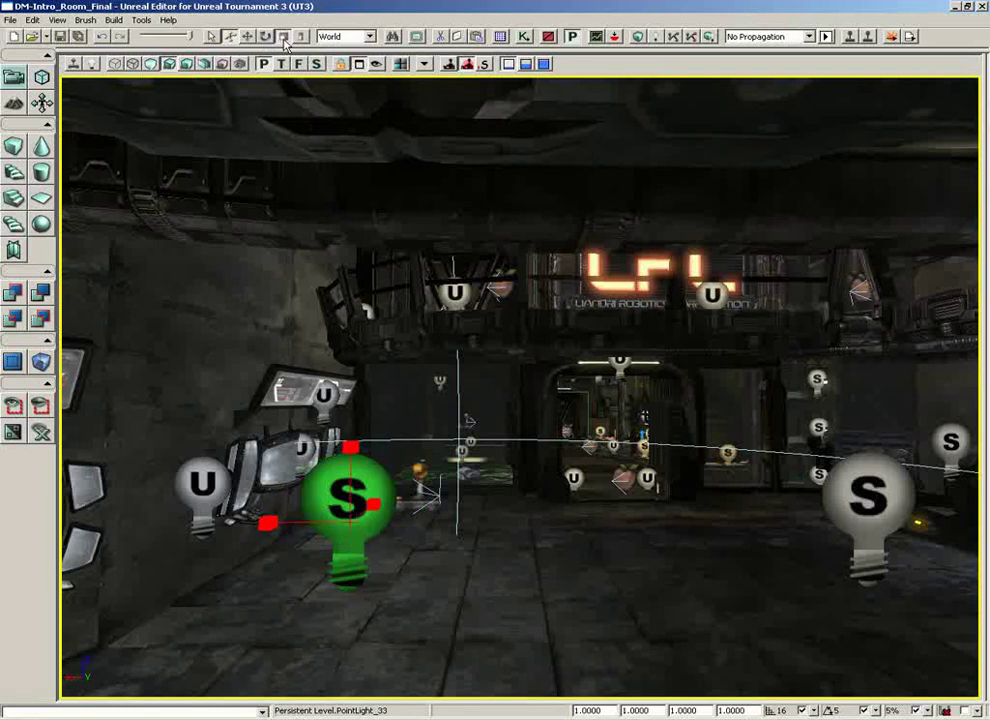
{"action": "left_click", "coordinate": [300, 37]}
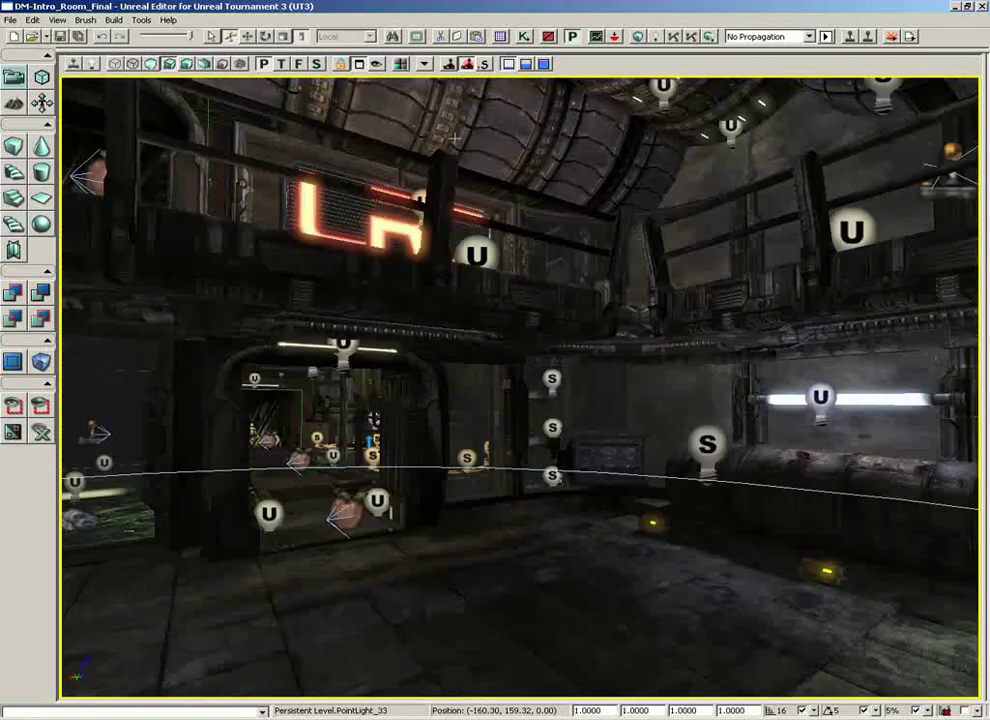
Step: Select the cylindrical tank mesh by the wall and scale it uniformly to about 1.04 with the scaling widget
{"action": "left_click_drag", "start_coordinate": [455, 138], "coordinate": [508, 72]}
{"action": "middle_click_drag", "start_coordinate": [508, 72], "coordinate": [440, 72]}
{"action": "left_click", "coordinate": [501, 426]}
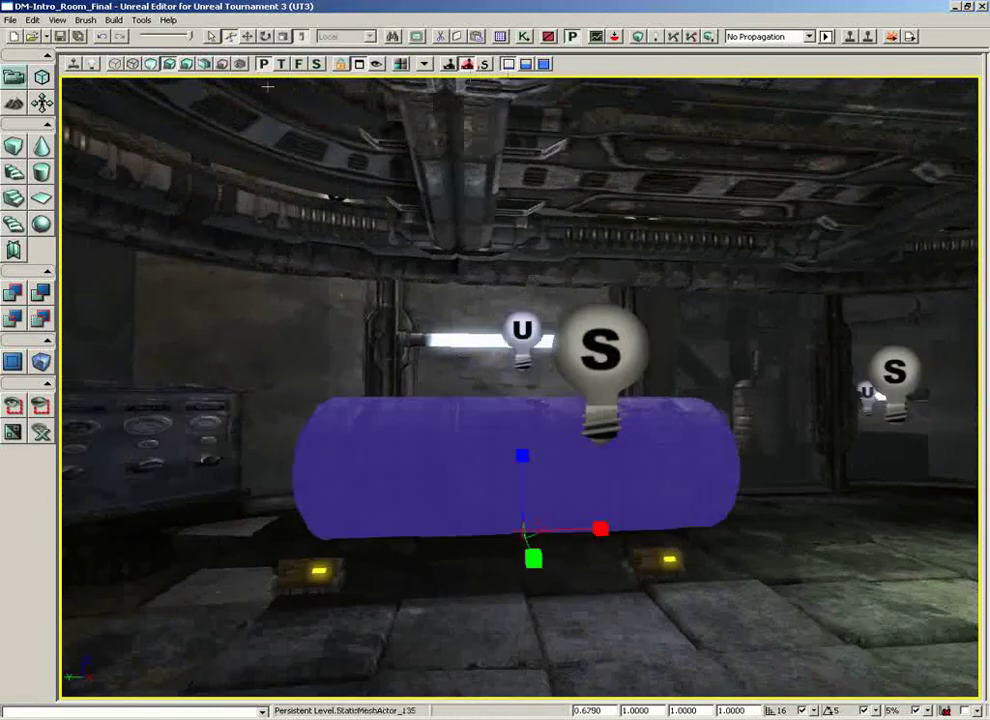
{"action": "left_click", "coordinate": [285, 38]}
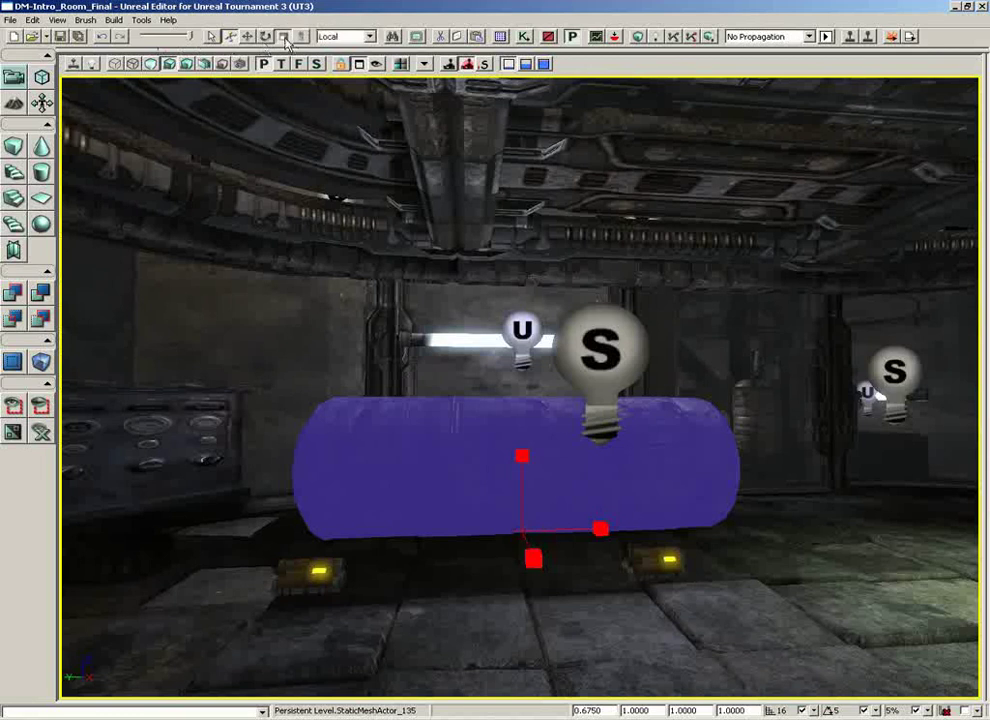
{"action": "left_click_drag", "start_coordinate": [522, 462], "coordinate": [550, 513]}
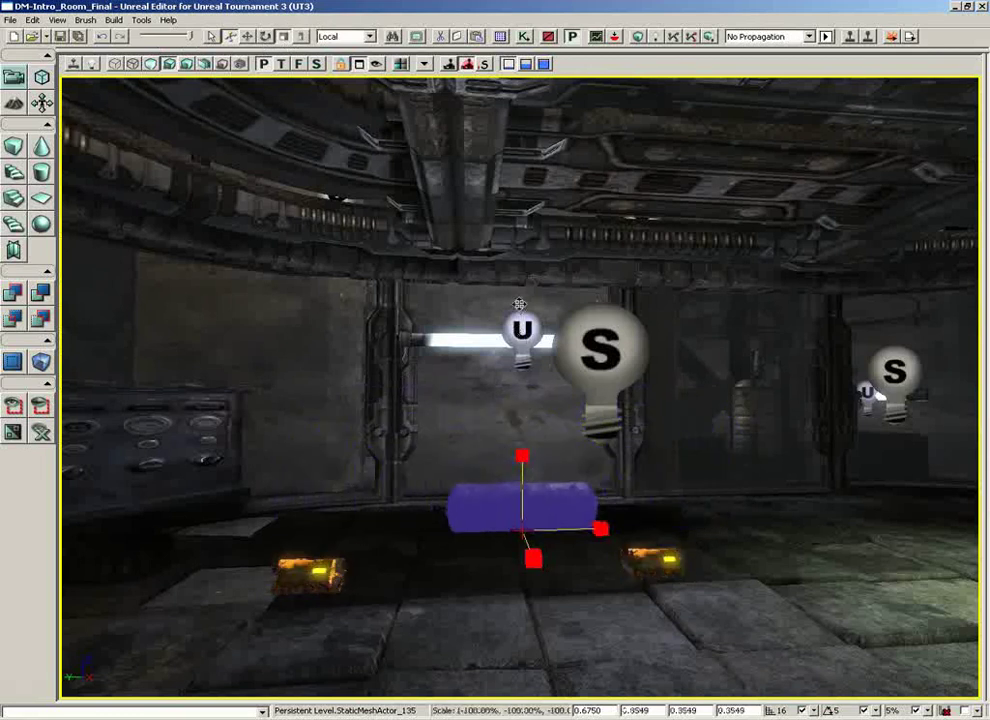
{"action": "left_click_drag", "start_coordinate": [522, 459], "coordinate": [518, 637]}
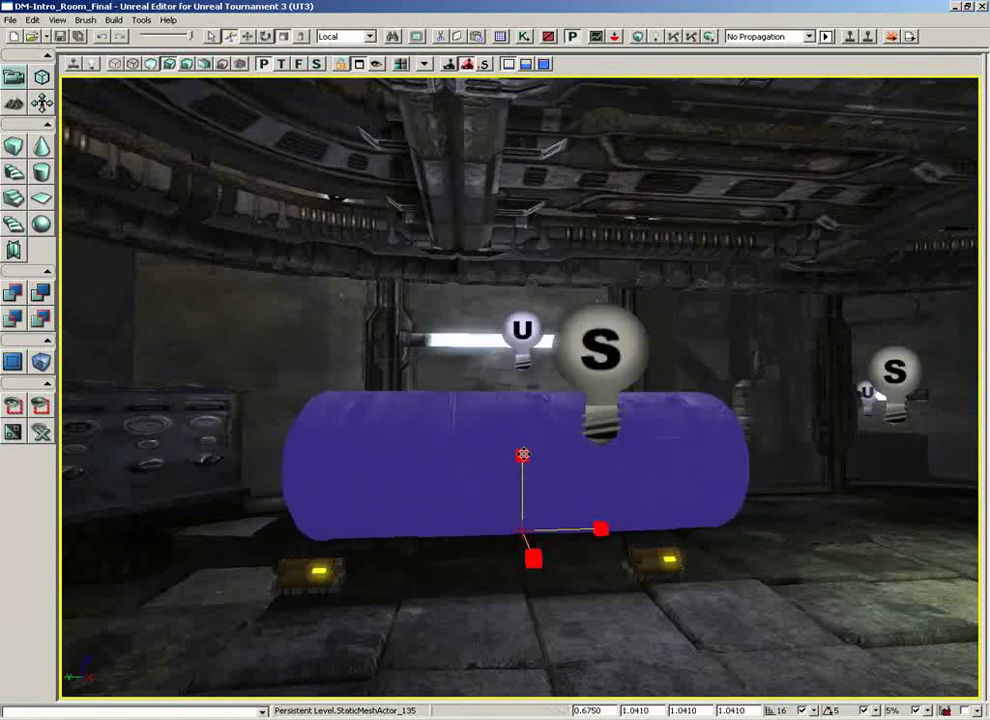
Step: Scale the tank non-uniformly to about 0.42 along X and about 0.89 along Z
{"action": "left_click", "coordinate": [304, 36]}
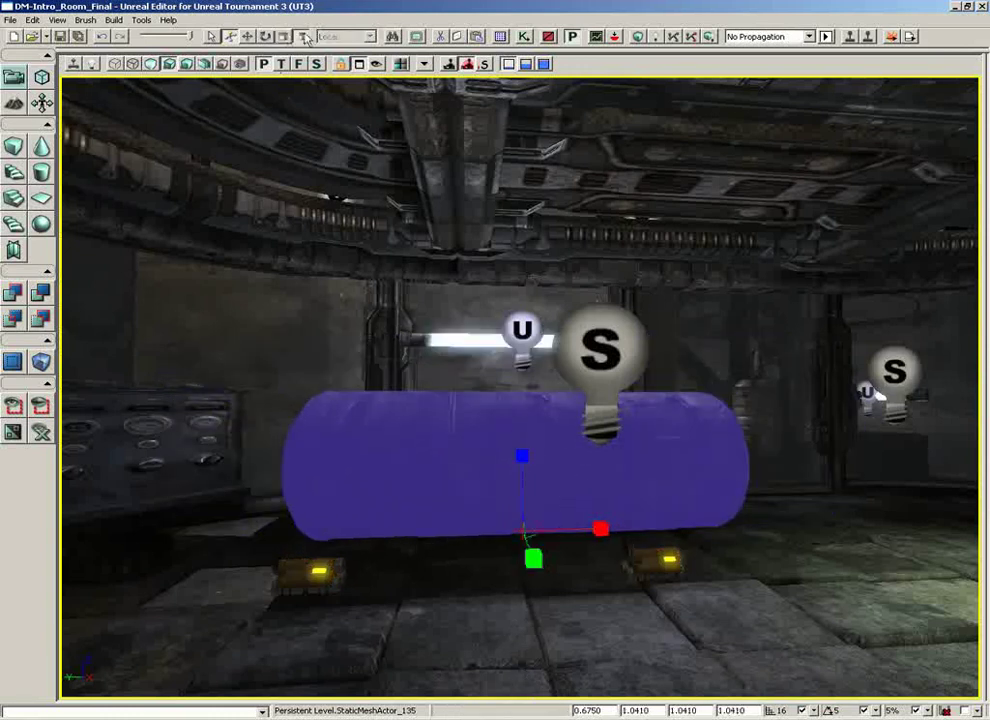
{"action": "left_click_drag", "start_coordinate": [600, 528], "coordinate": [474, 514]}
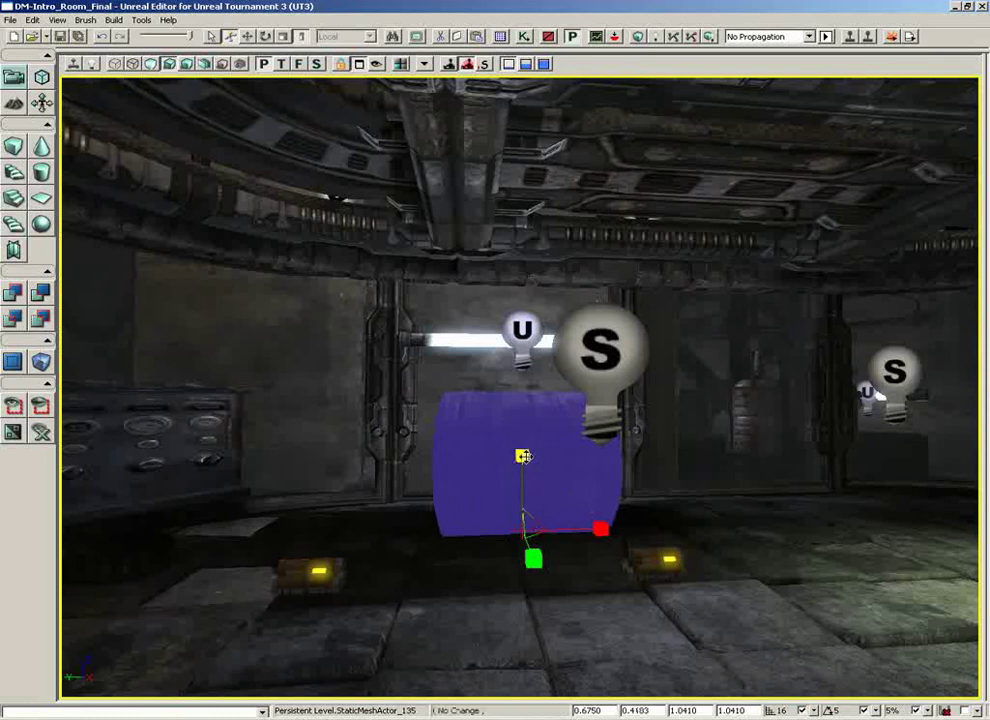
{"action": "left_click_drag", "start_coordinate": [522, 455], "coordinate": [515, 495]}
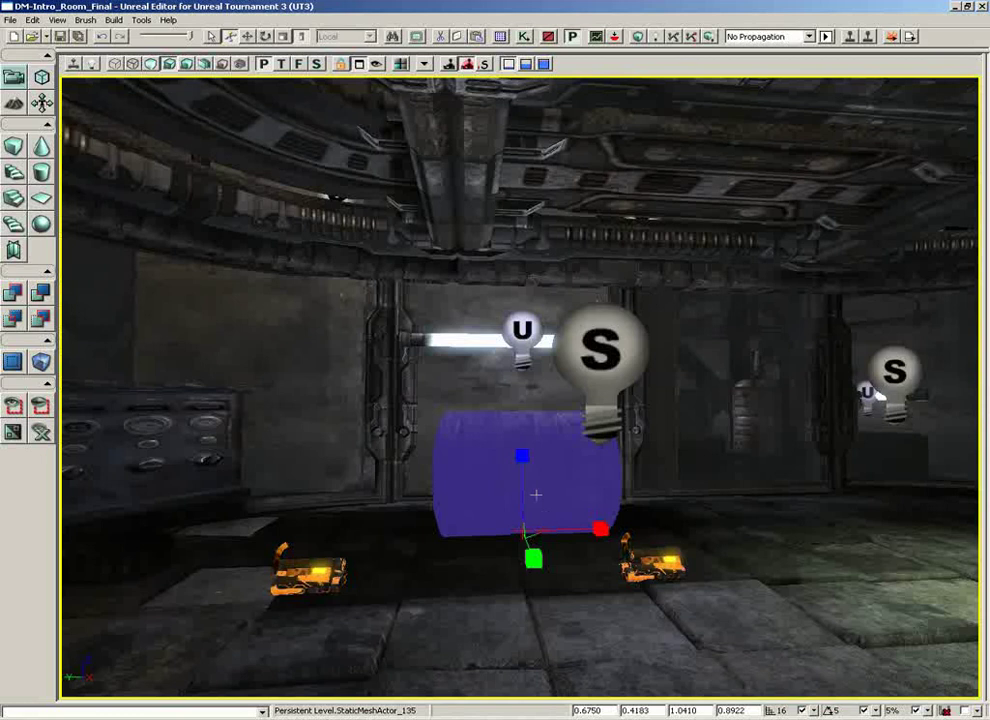
Step: Scale the tank non-uniformly to about 1.08 along X and 1.37 along Z, and tilt it diagonally about its Y axis
{"action": "left_click_drag", "start_coordinate": [530, 517], "coordinate": [526, 477]}
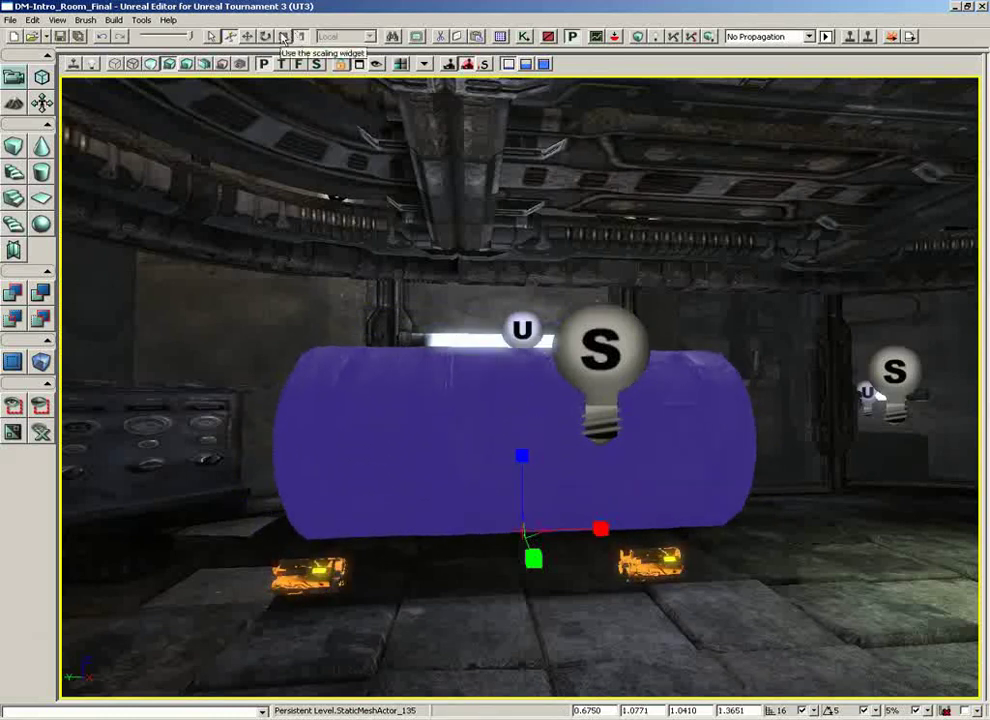
{"action": "left_click", "coordinate": [284, 37]}
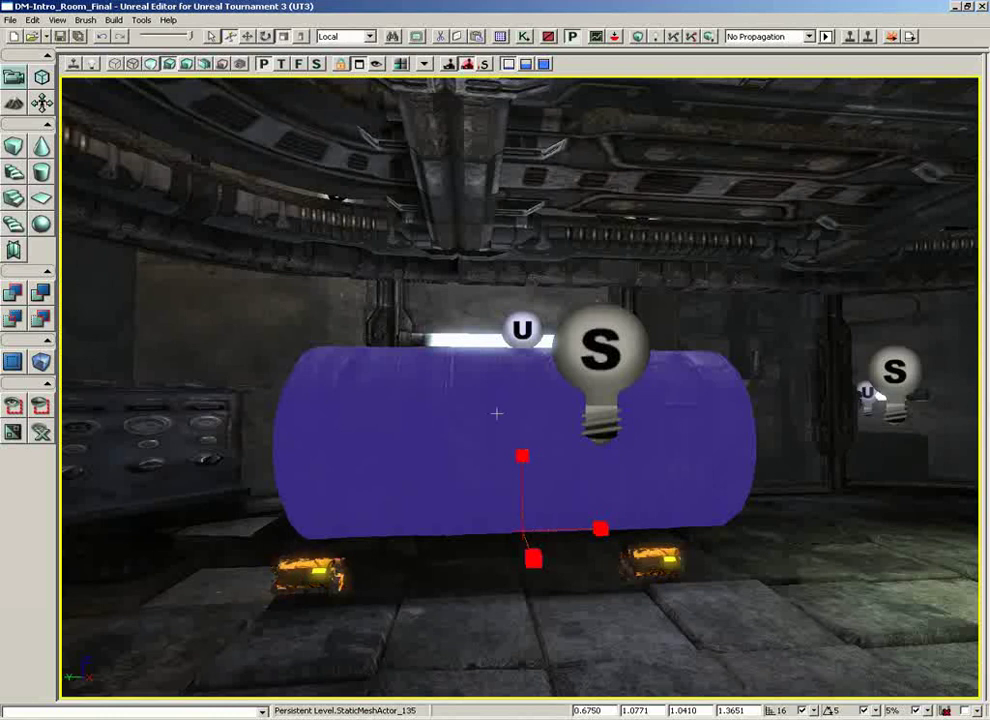
{"action": "left_click", "coordinate": [265, 36]}
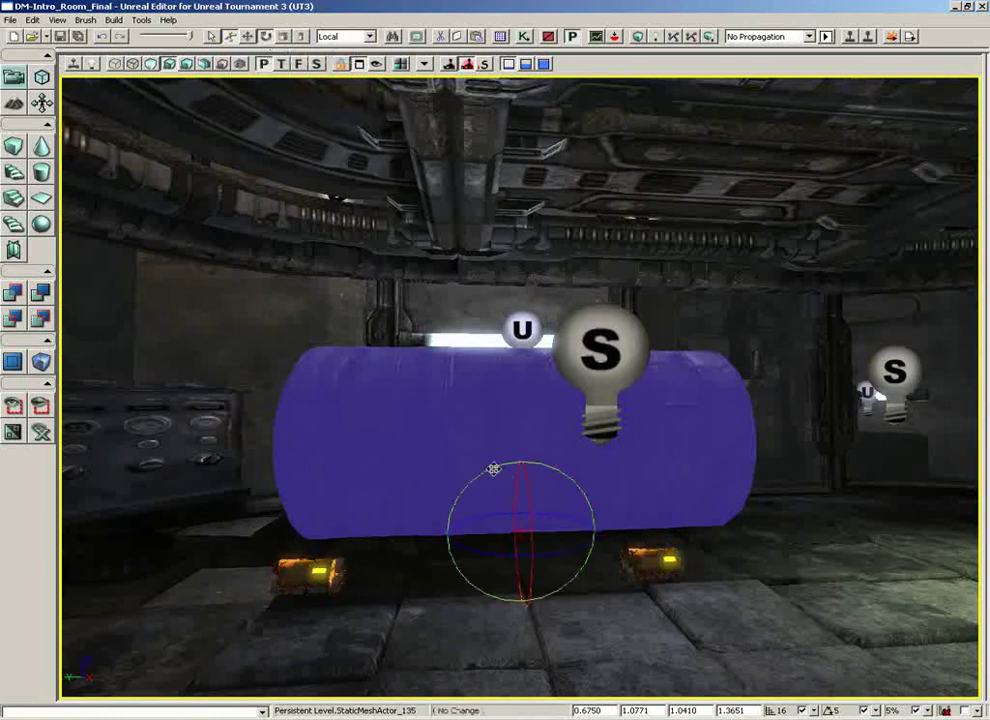
{"action": "left_click_drag", "start_coordinate": [493, 469], "coordinate": [320, 468]}
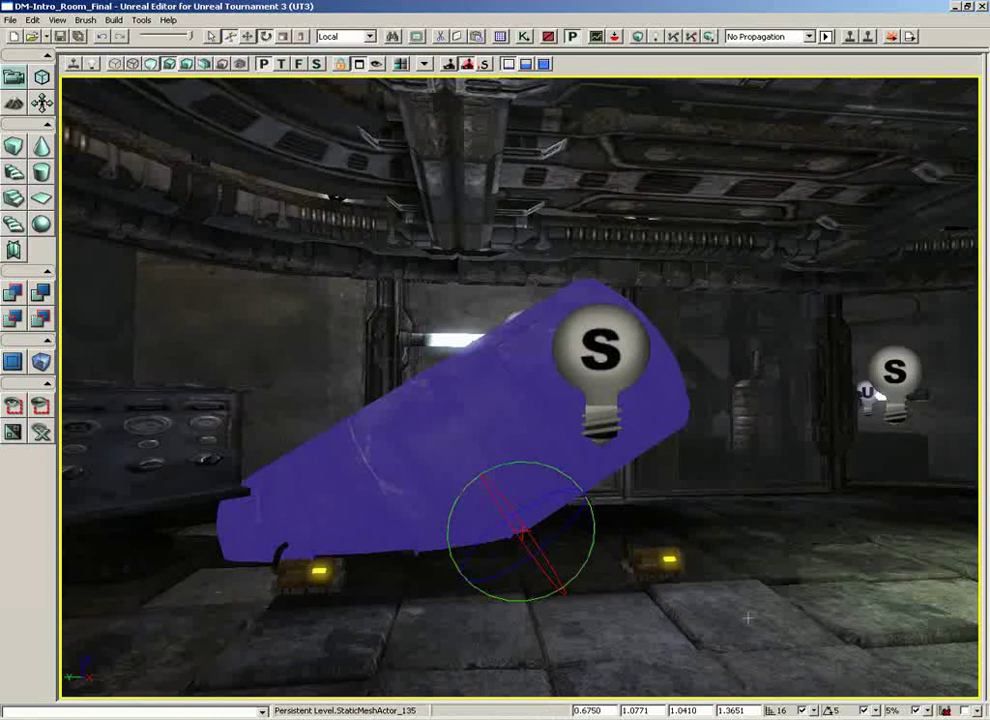
Step: Move the tilted tank diagonally upward along its local X axis with the move widget
{"action": "left_click", "coordinate": [248, 37]}
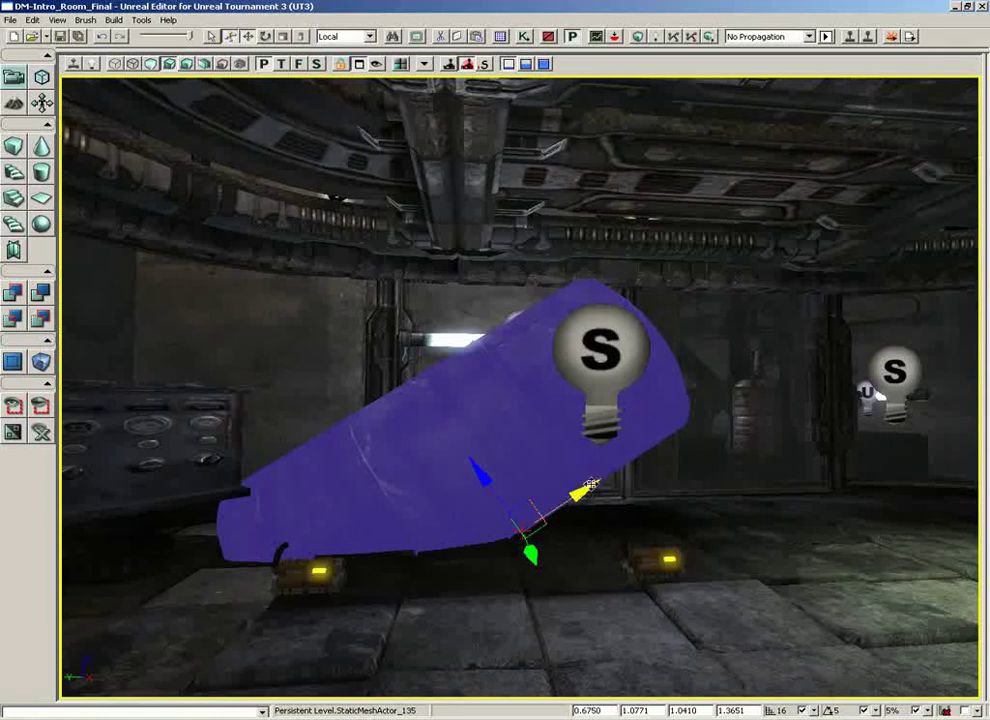
{"action": "left_click_drag", "start_coordinate": [430, 555], "coordinate": [300, 640]}
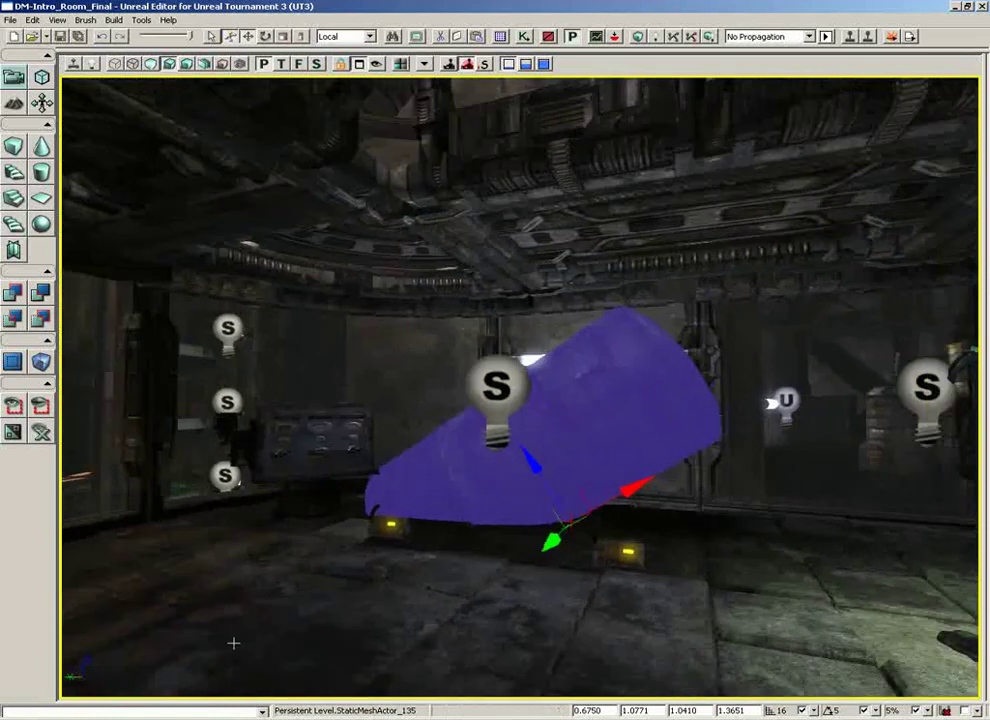
{"action": "left_click_drag", "start_coordinate": [233, 643], "coordinate": [367, 590]}
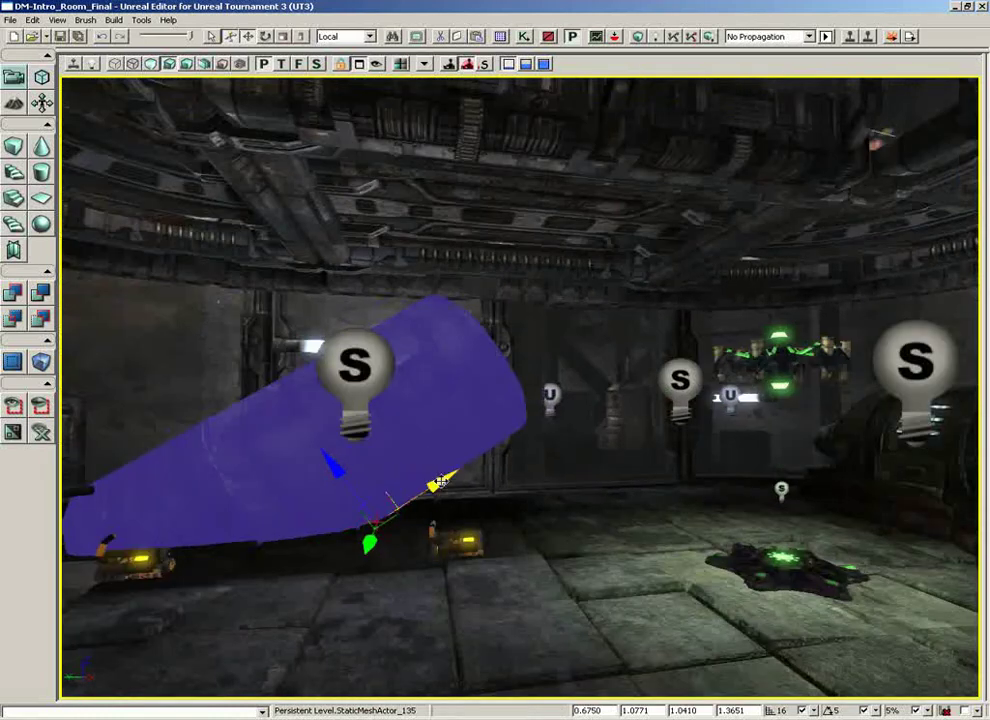
{"action": "left_click_drag", "start_coordinate": [440, 481], "coordinate": [477, 360]}
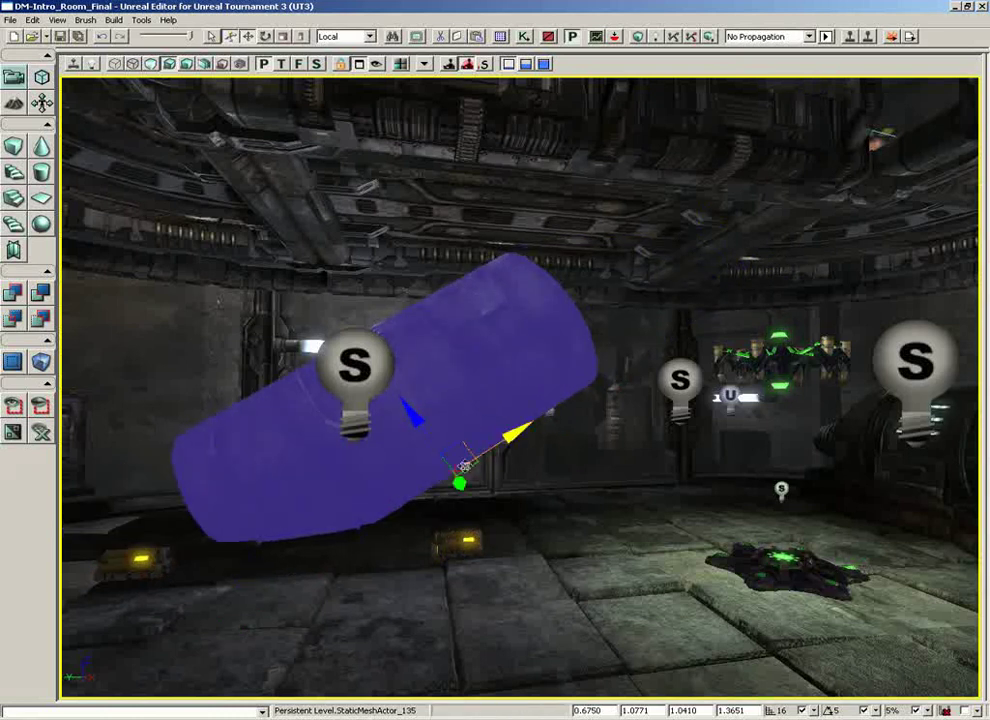
{"action": "left_click_drag", "start_coordinate": [508, 436], "coordinate": [468, 447]}
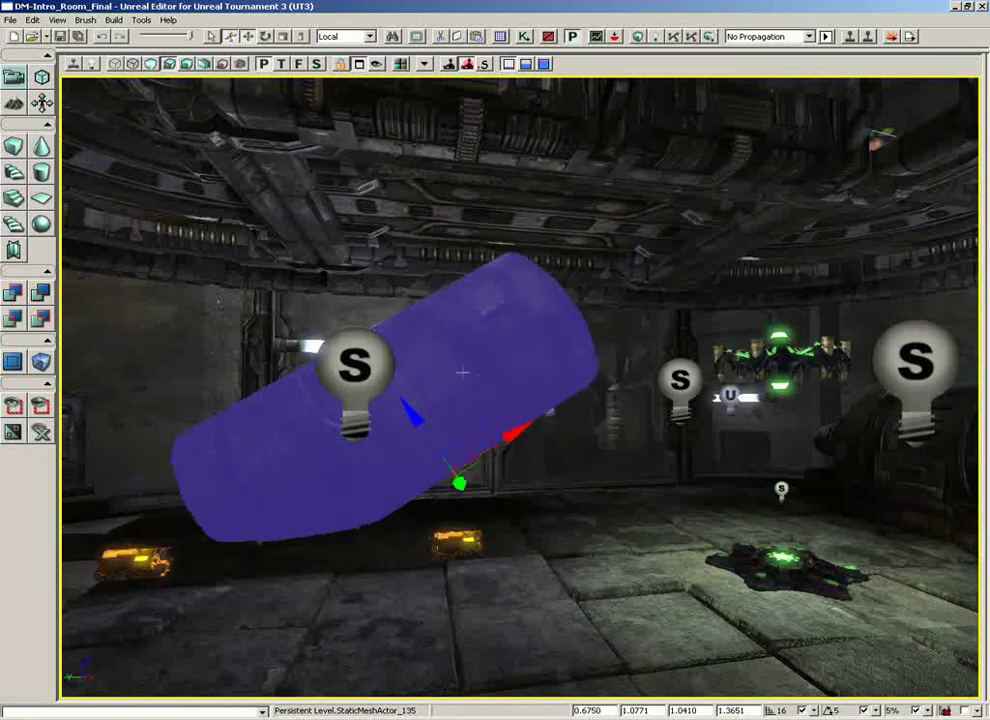
Step: Set the reference coordinate system to World and move the tilted tank along the vertical world Z axis
{"action": "left_click", "coordinate": [368, 36]}
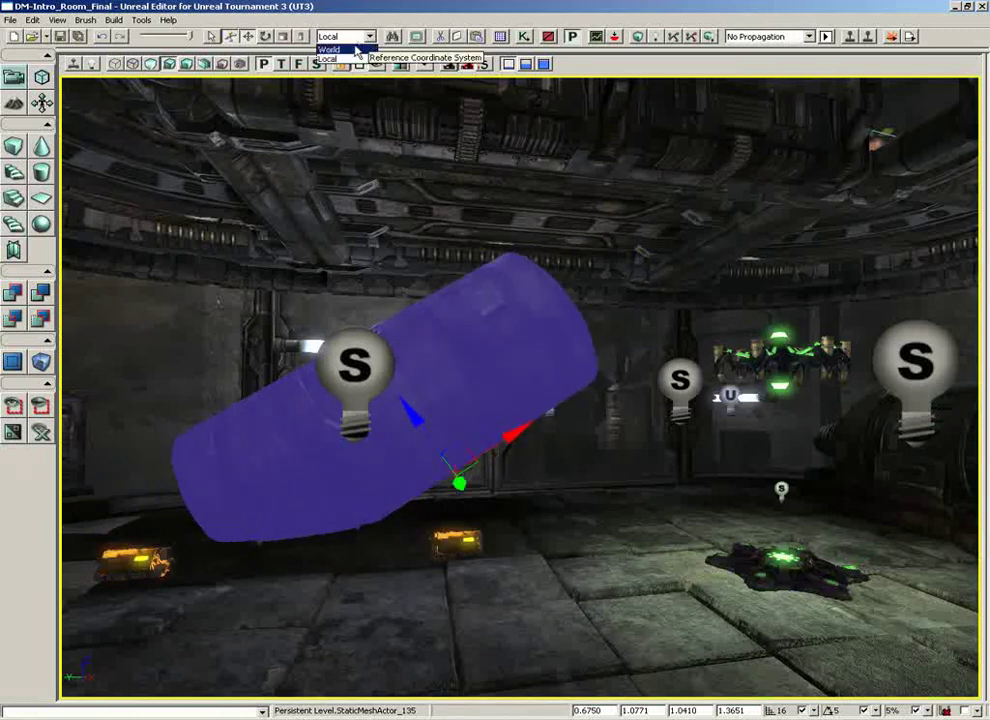
{"action": "left_click", "coordinate": [340, 47]}
{"action": "left_click_drag", "start_coordinate": [608, 442], "coordinate": [570, 470]}
{"action": "left_click_drag", "start_coordinate": [462, 486], "coordinate": [380, 482]}
{"action": "mouse_move", "coordinate": [388, 433]}
{"action": "left_mouse_down"}
{"action": "mouse_move", "coordinate": [386, 356]}
{"action": "mouse_move", "coordinate": [386, 412]}
{"action": "left_mouse_up"}
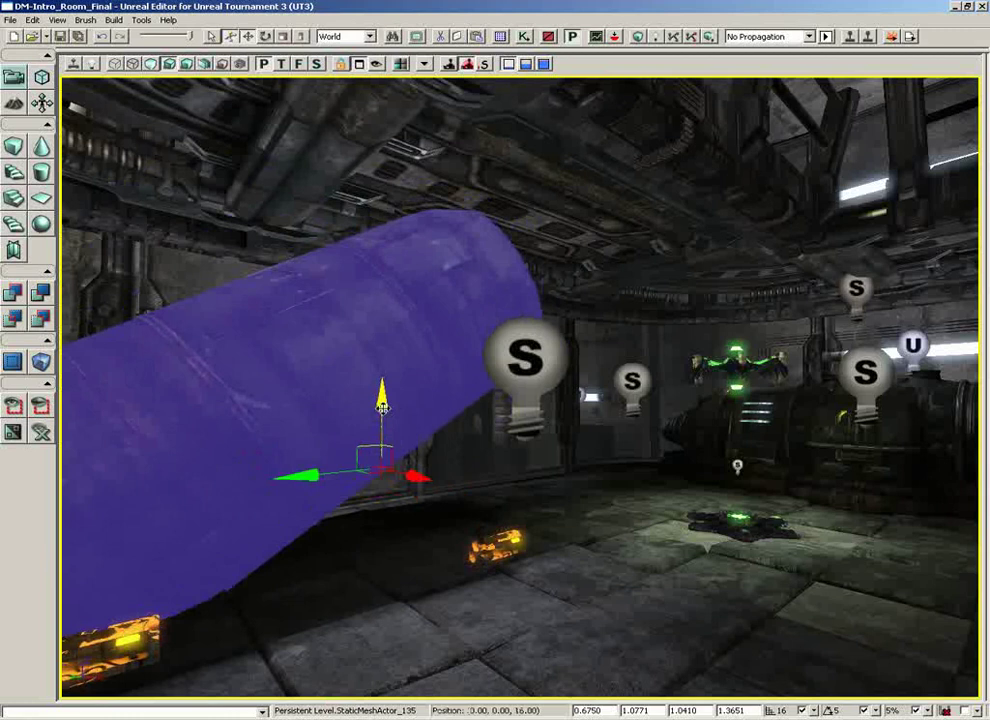
Step: Return the reference coordinate system to Local and move the tank further up along its tilted X axis
{"action": "left_click", "coordinate": [347, 37]}
{"action": "left_click", "coordinate": [328, 58]}
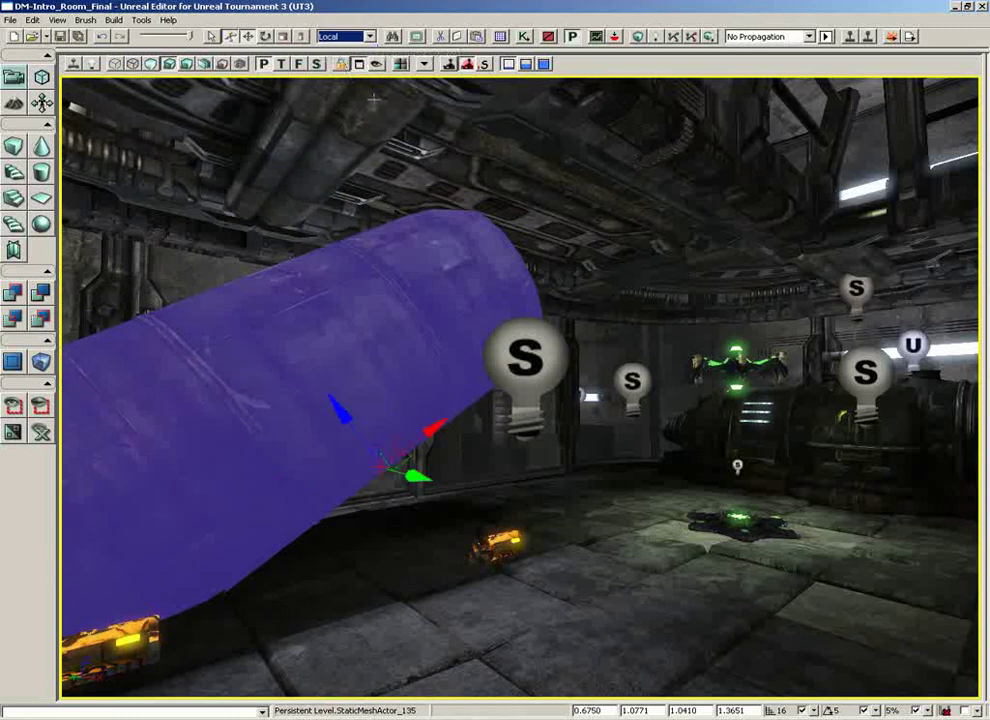
{"action": "left_click_drag", "start_coordinate": [437, 427], "coordinate": [452, 373]}
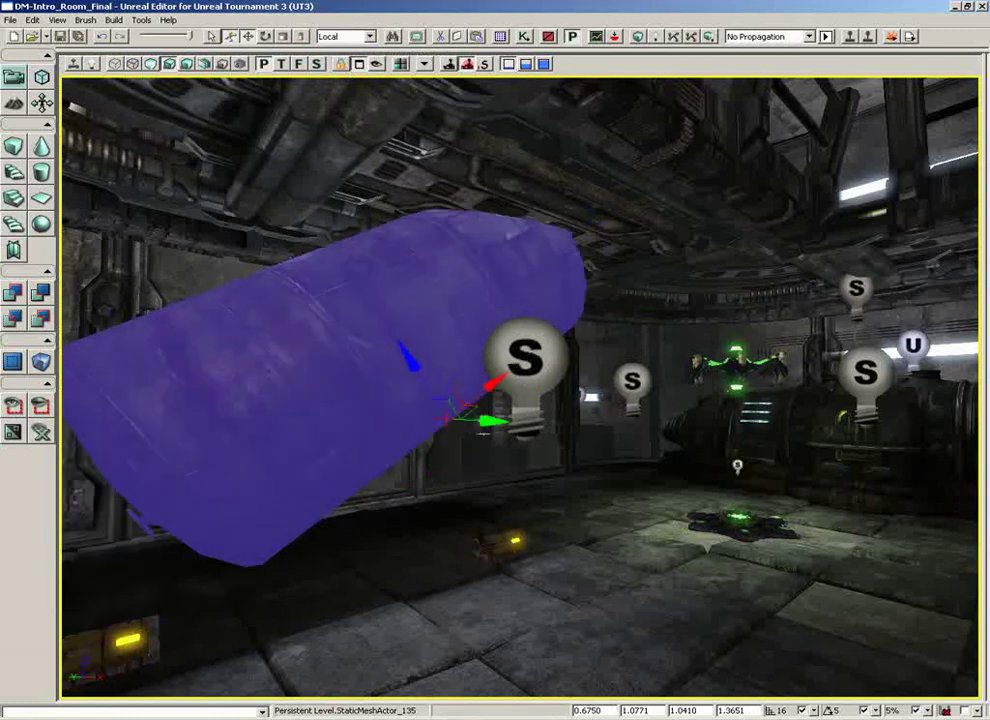